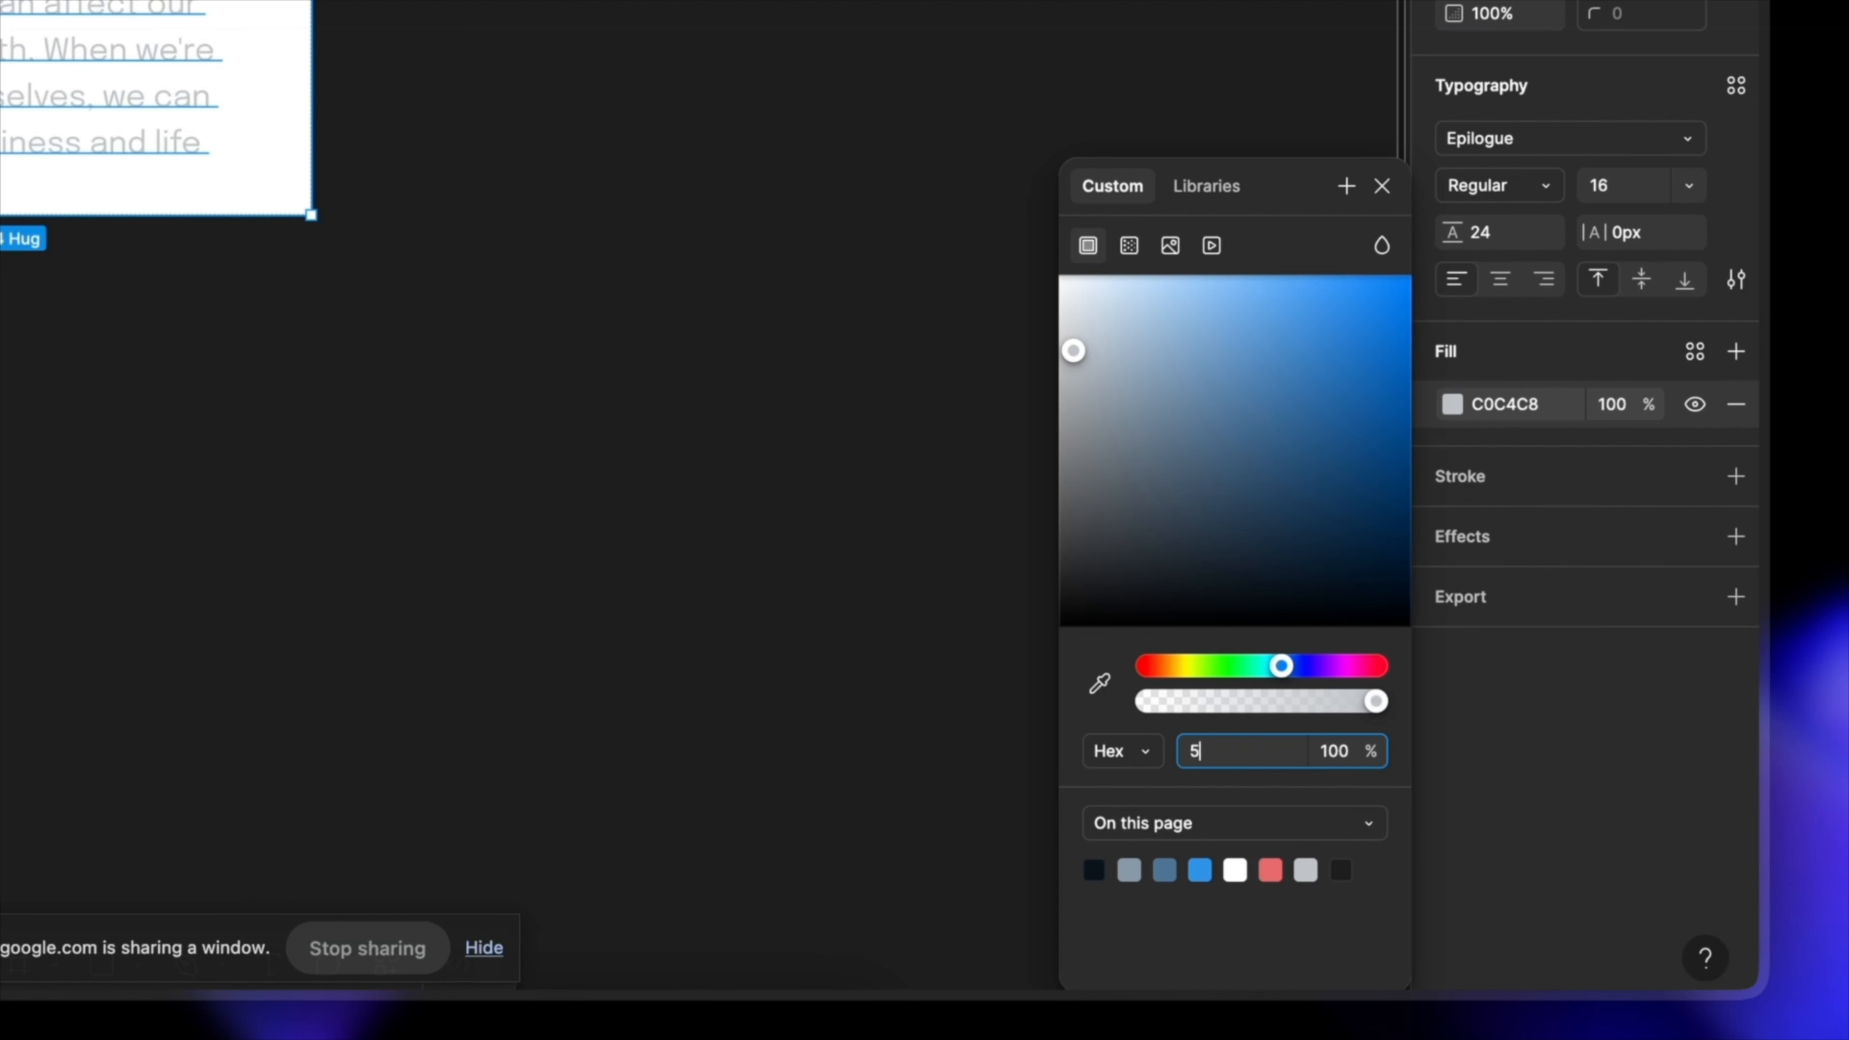
Step: Set the selected paragraph text's fill colour to hex 55
{"action": "type", "text": "55"}
{"action": "key", "text": "Return"}
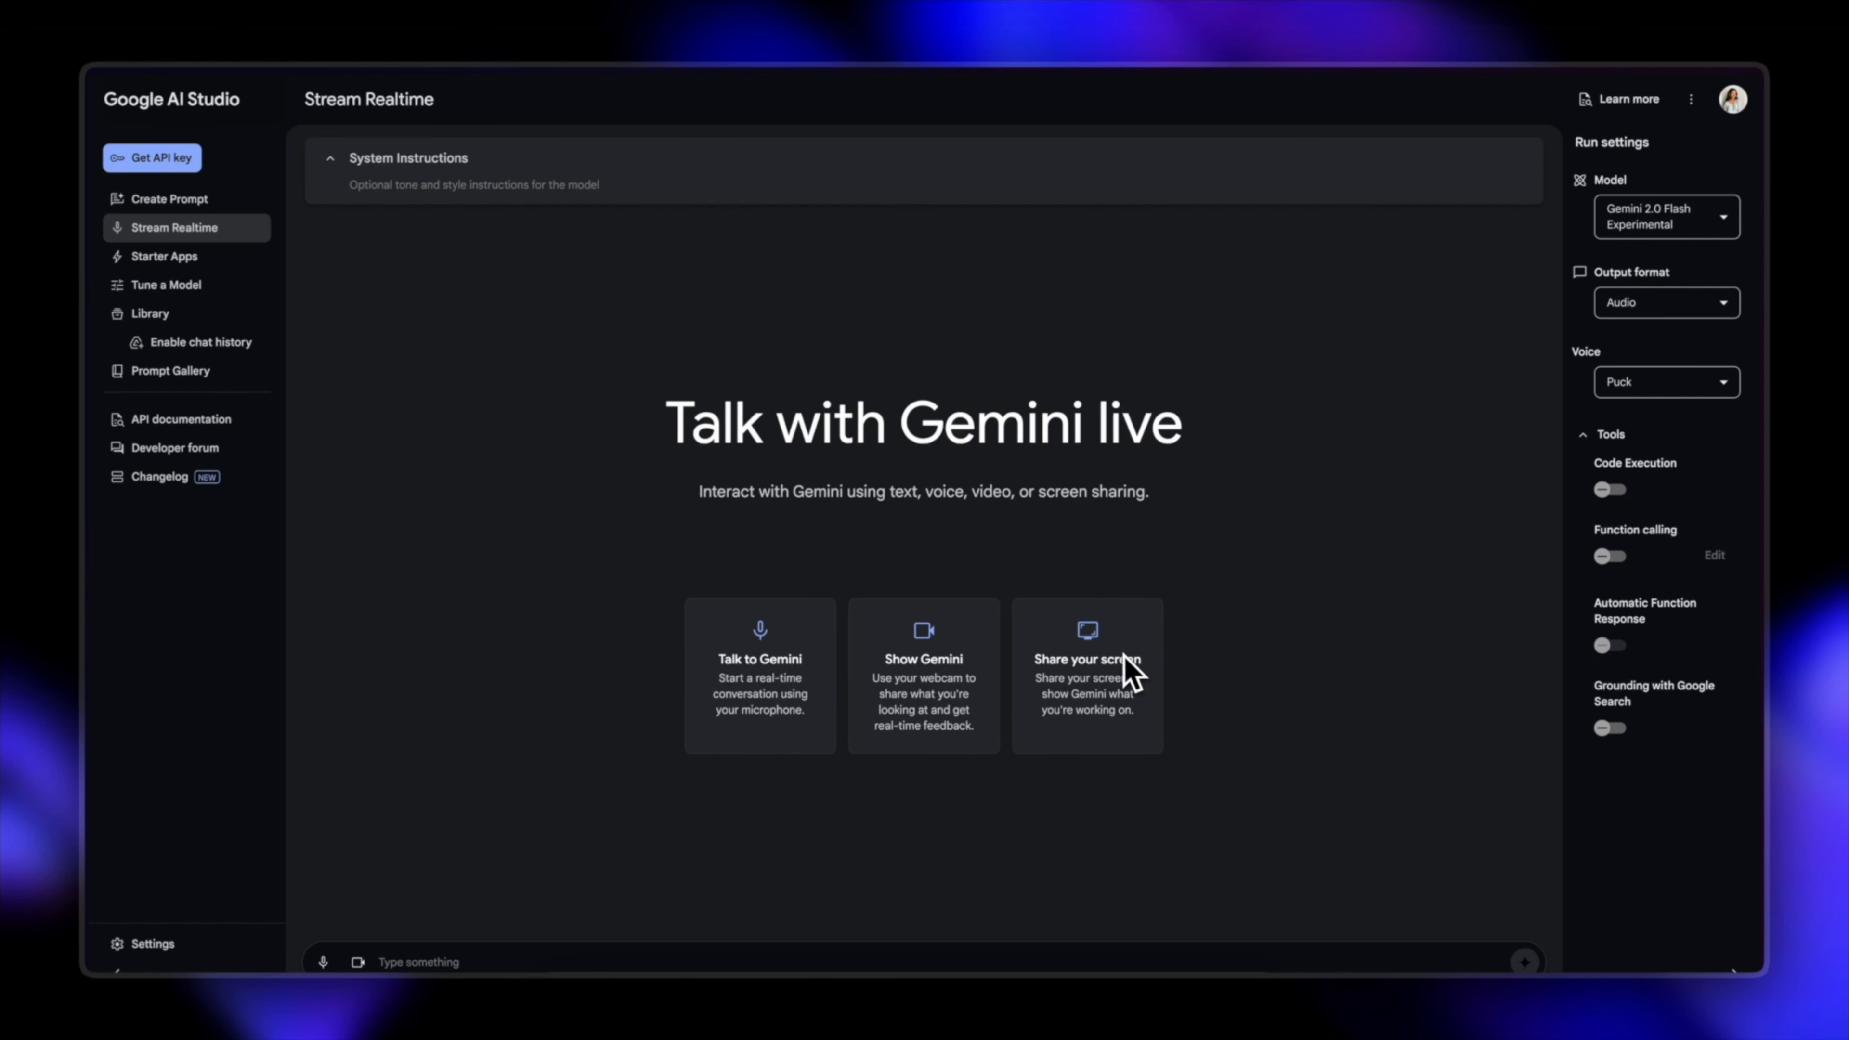
Step: In Google AI Studio, start a Gemini live session that shares the Coolest Ideas window
{"action": "left_click", "coordinate": [1106, 685]}
{"action": "left_click", "coordinate": [904, 358]}
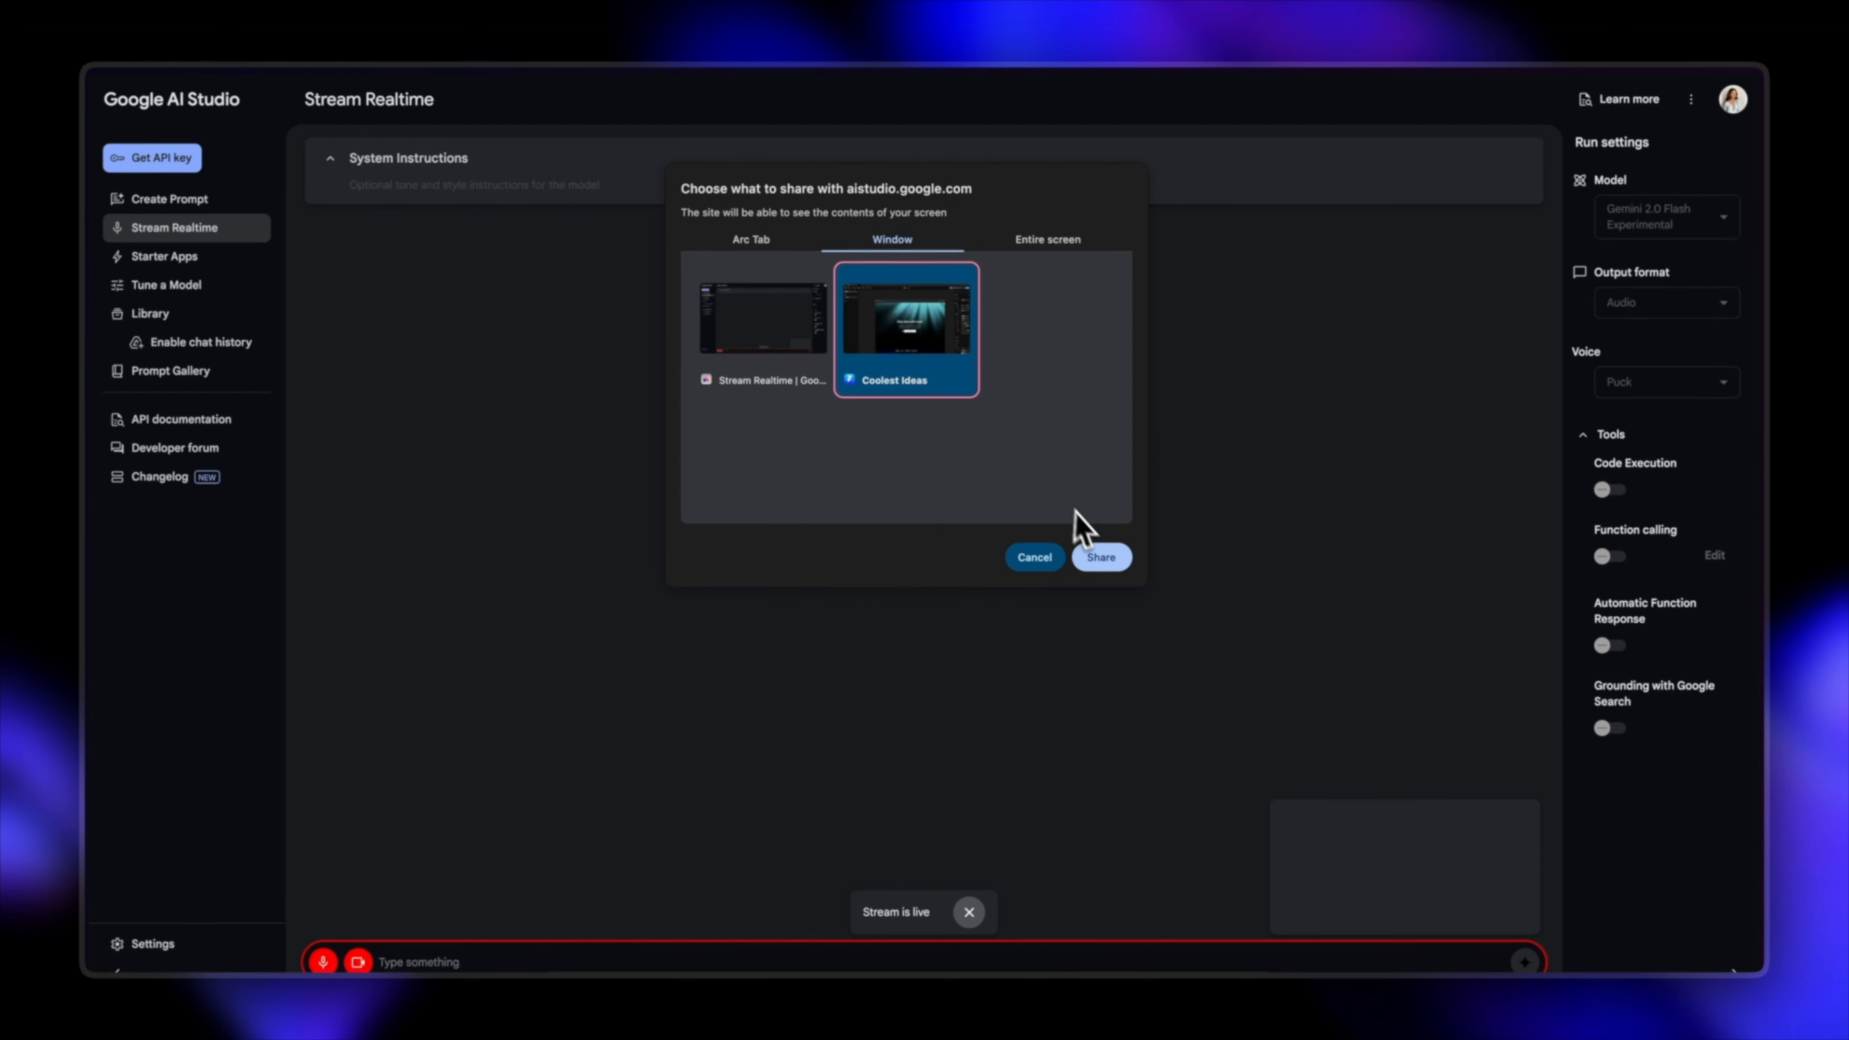
{"action": "left_click", "coordinate": [1103, 560]}
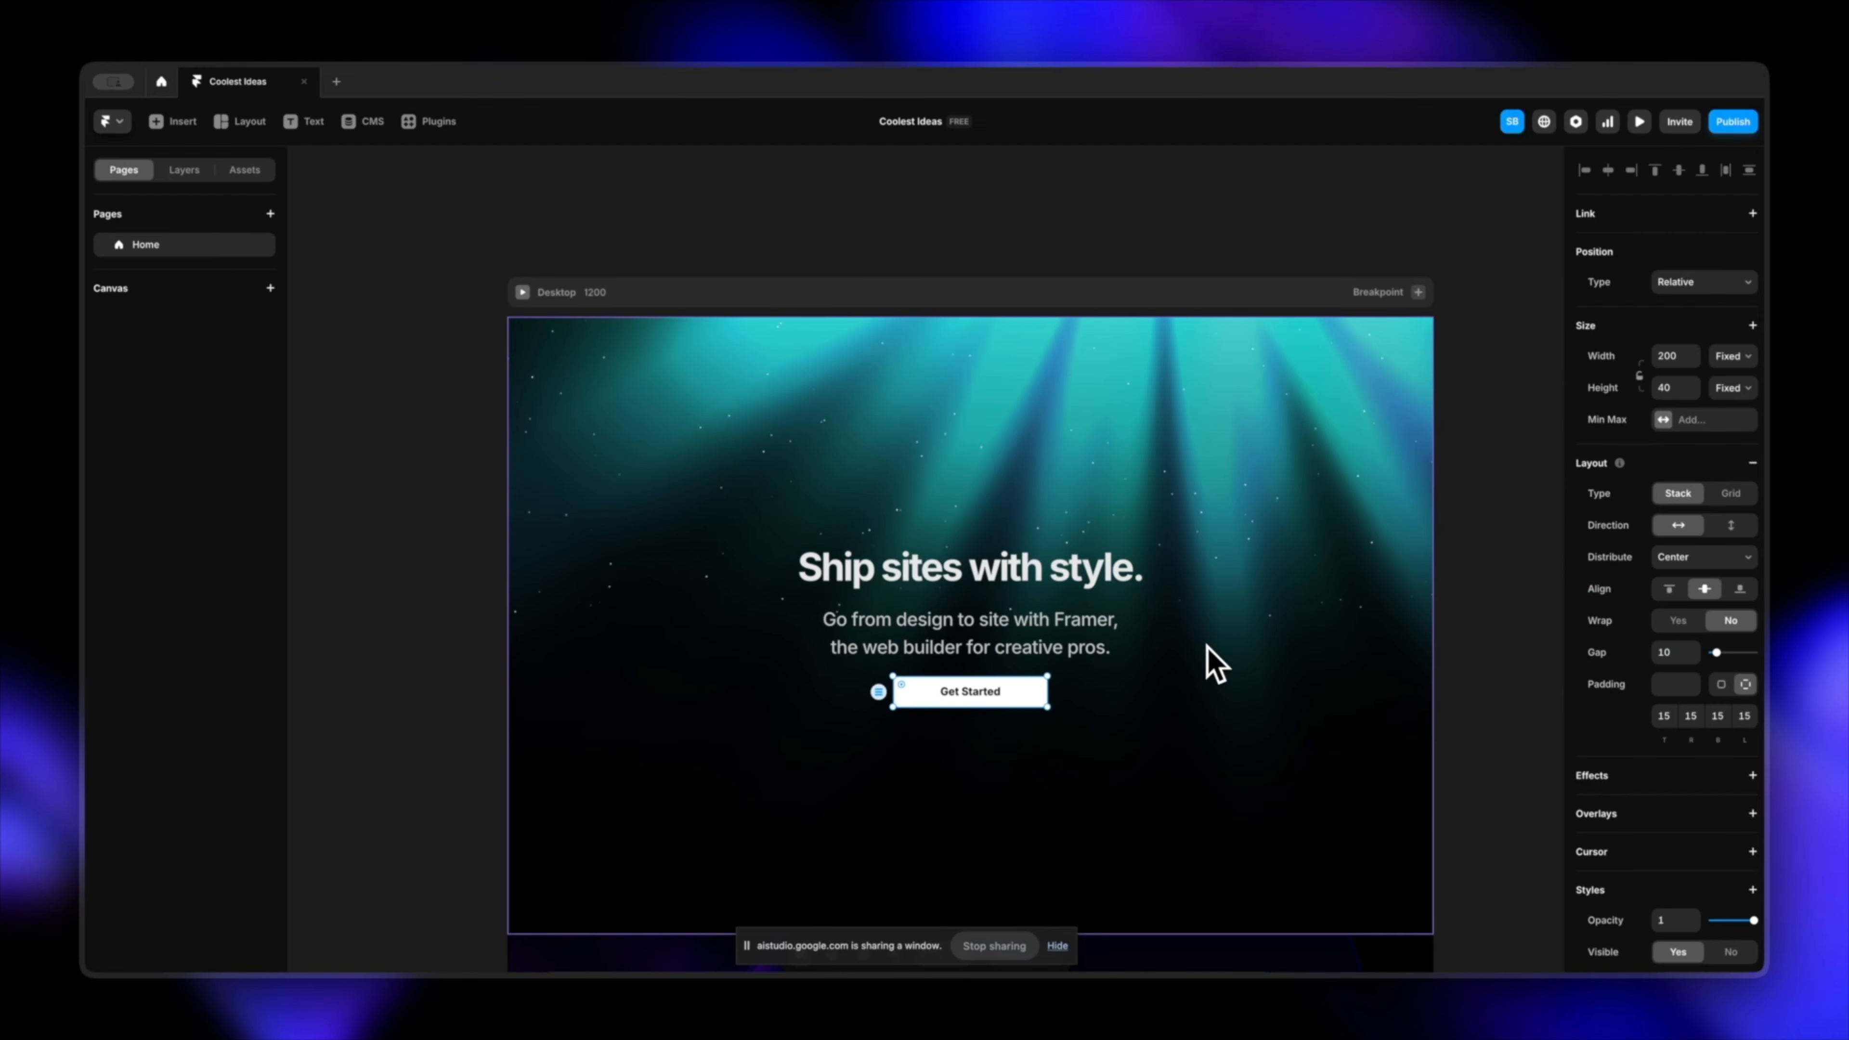
Step: In the Framer project, add a Hover effect to the hero section's Get Started button
{"action": "left_click", "coordinate": [1529, 662]}
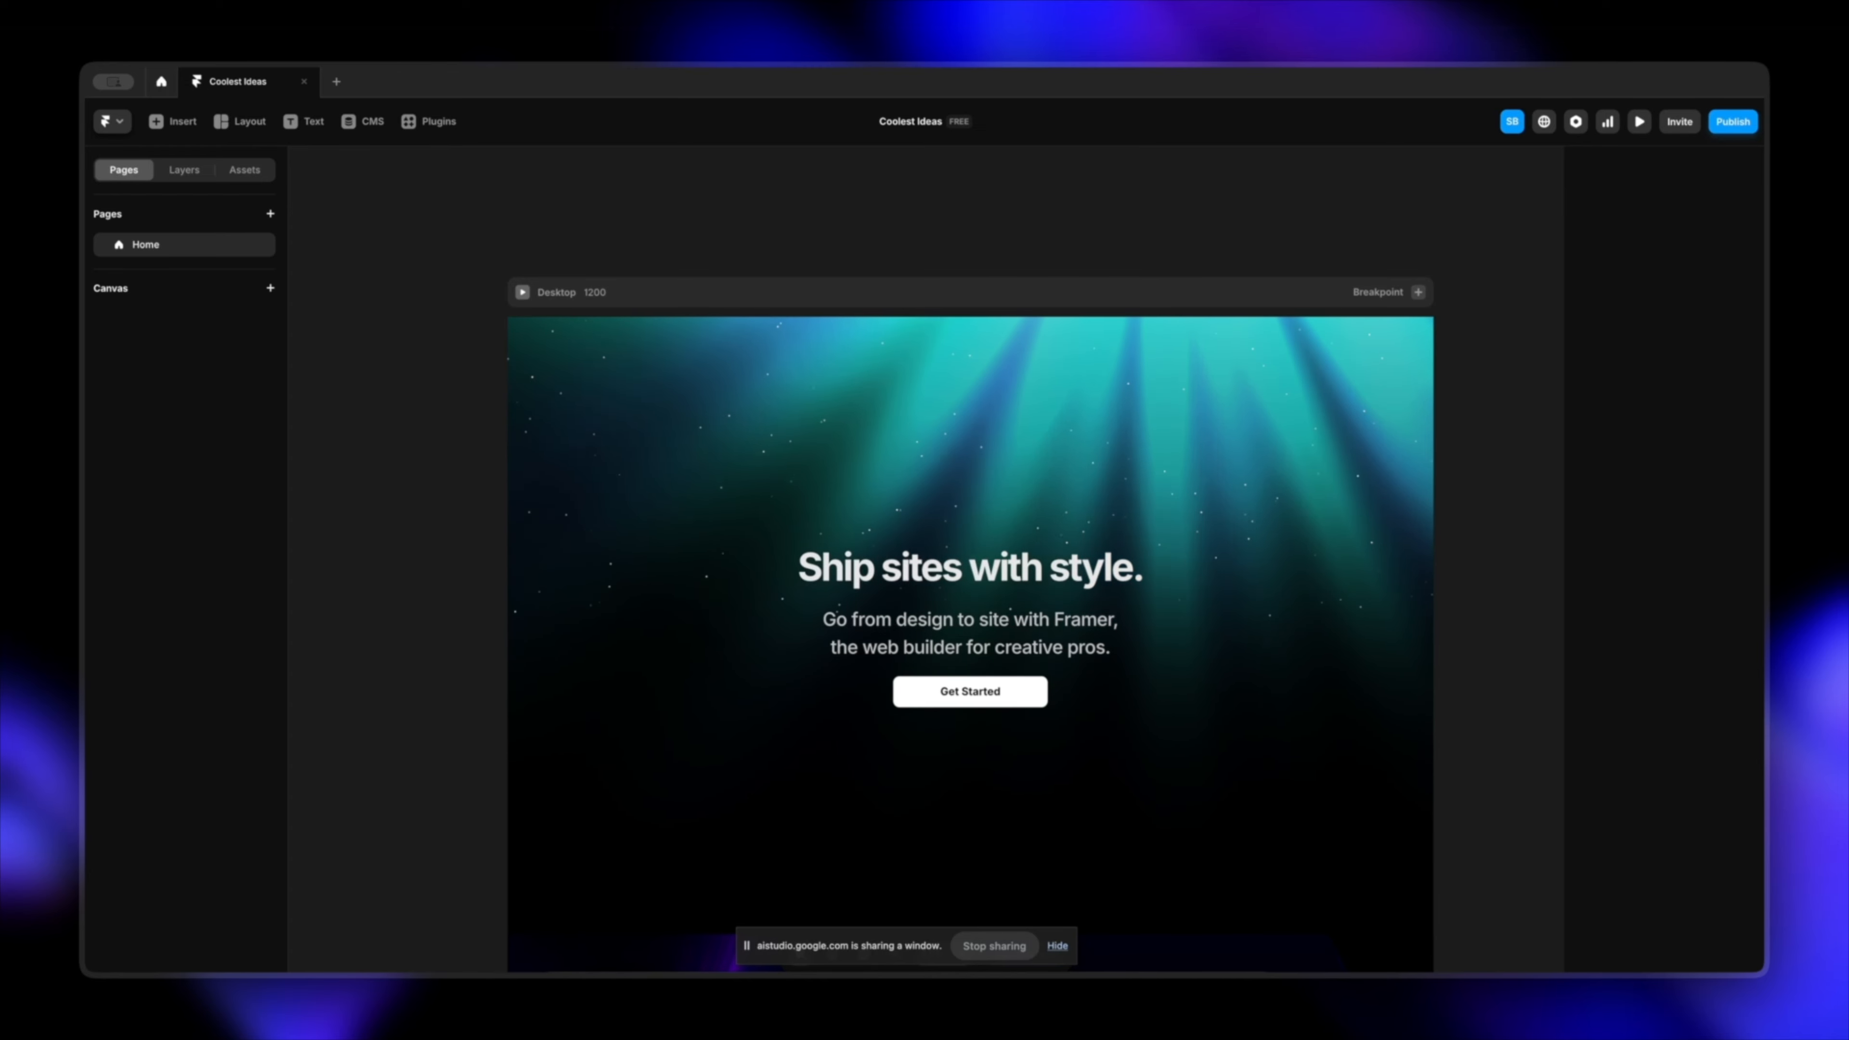
{"action": "scroll", "coordinate": [961, 619], "scroll_direction": "down", "scroll_amount": 2}
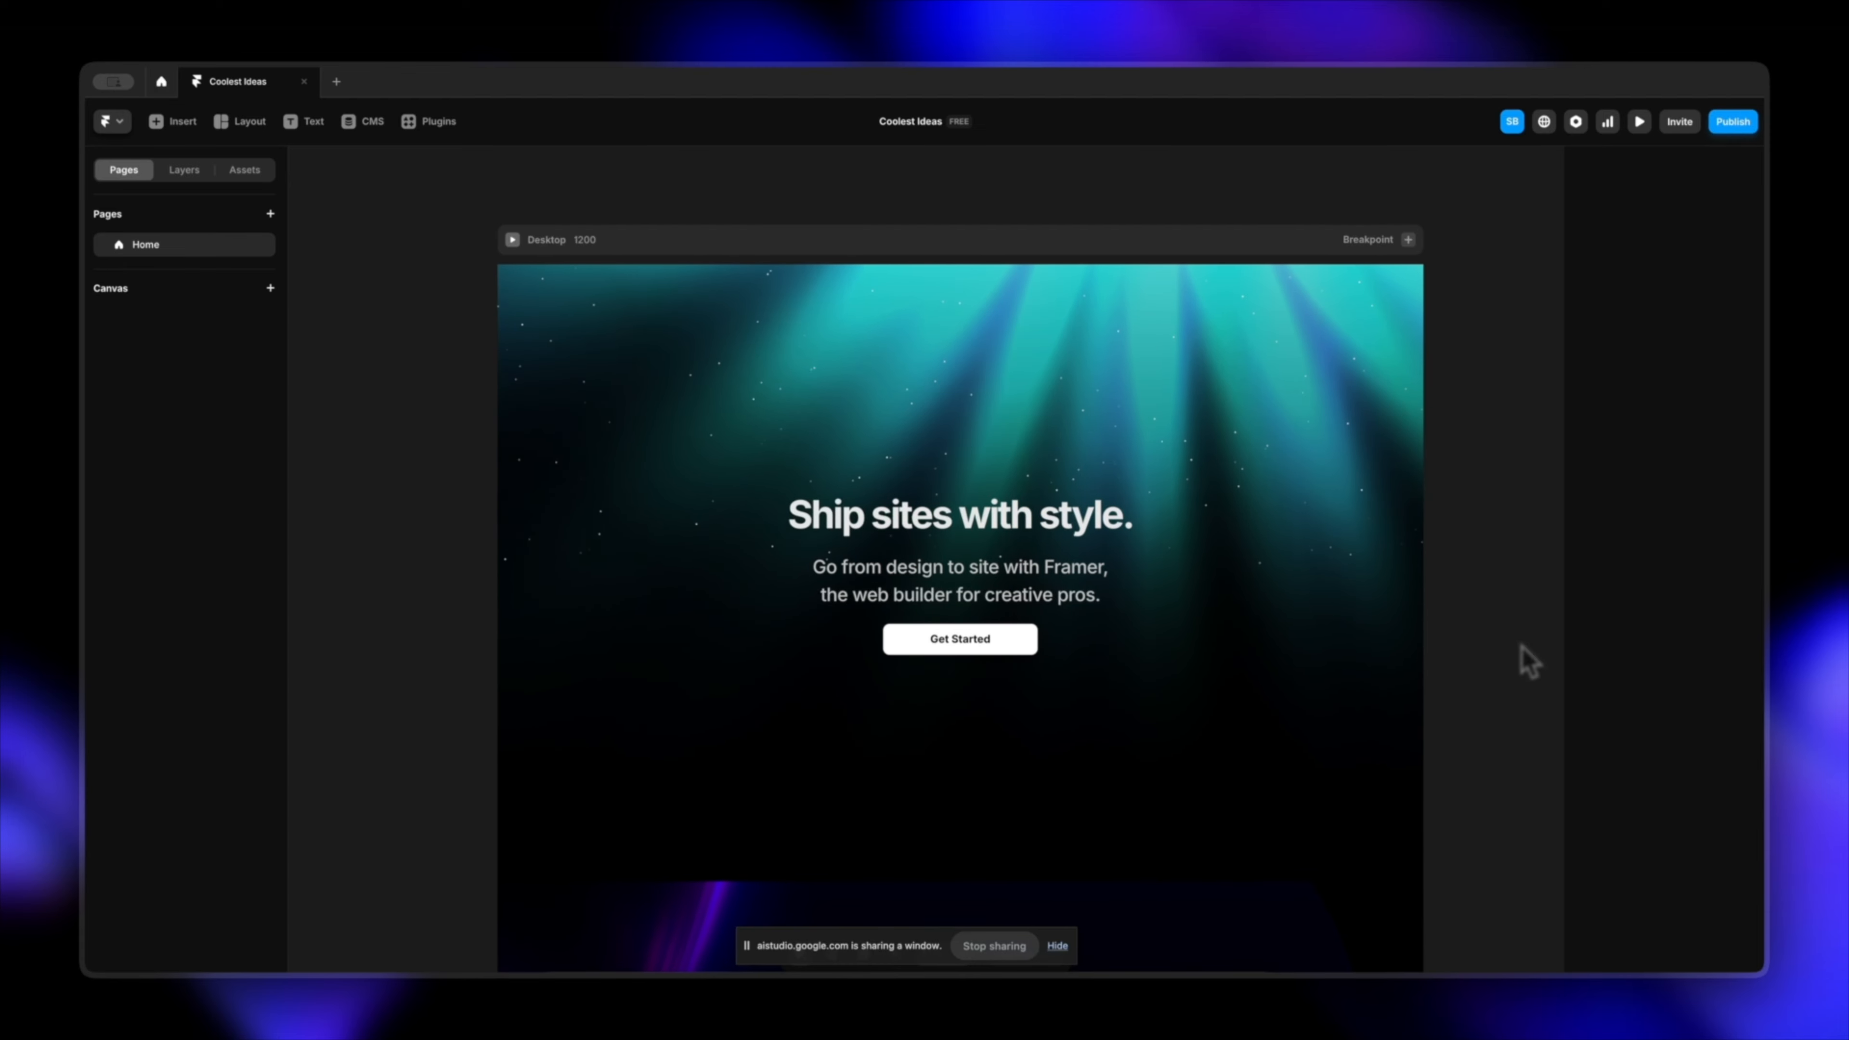
{"action": "left_click", "coordinate": [1013, 646]}
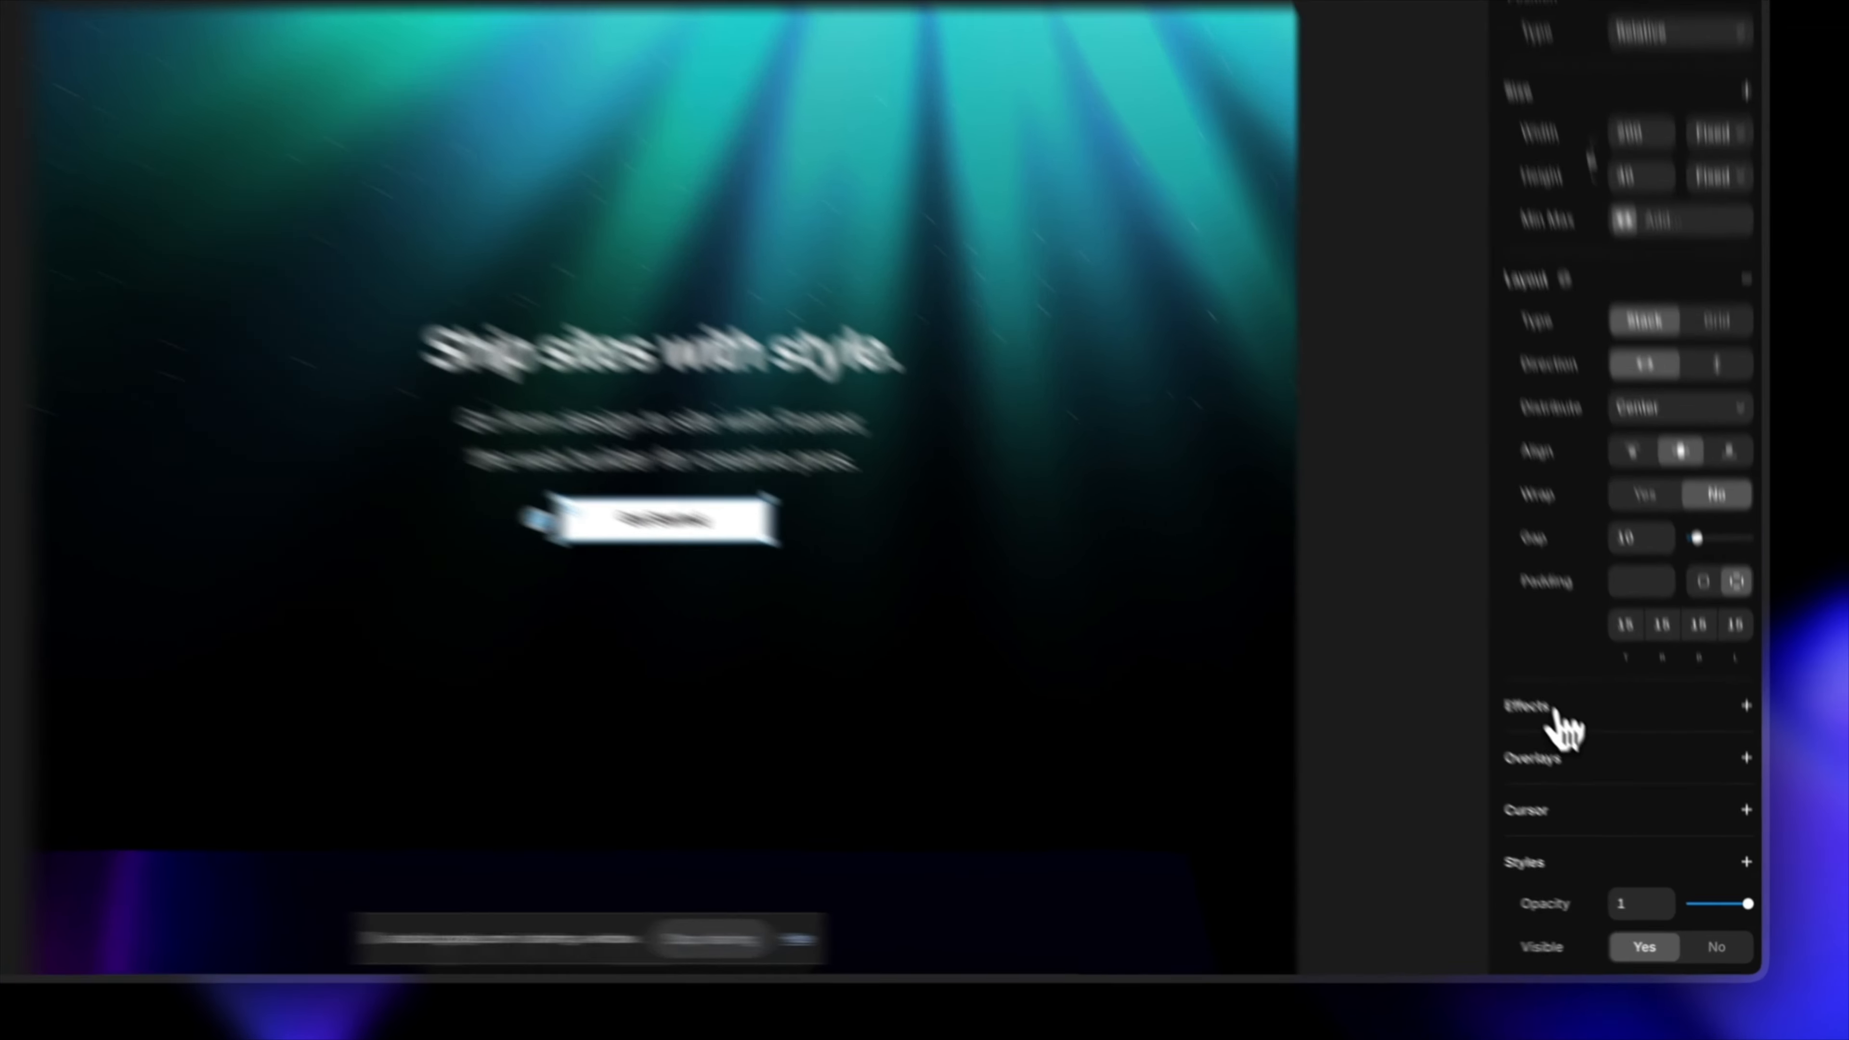
{"action": "left_click", "coordinate": [1601, 776]}
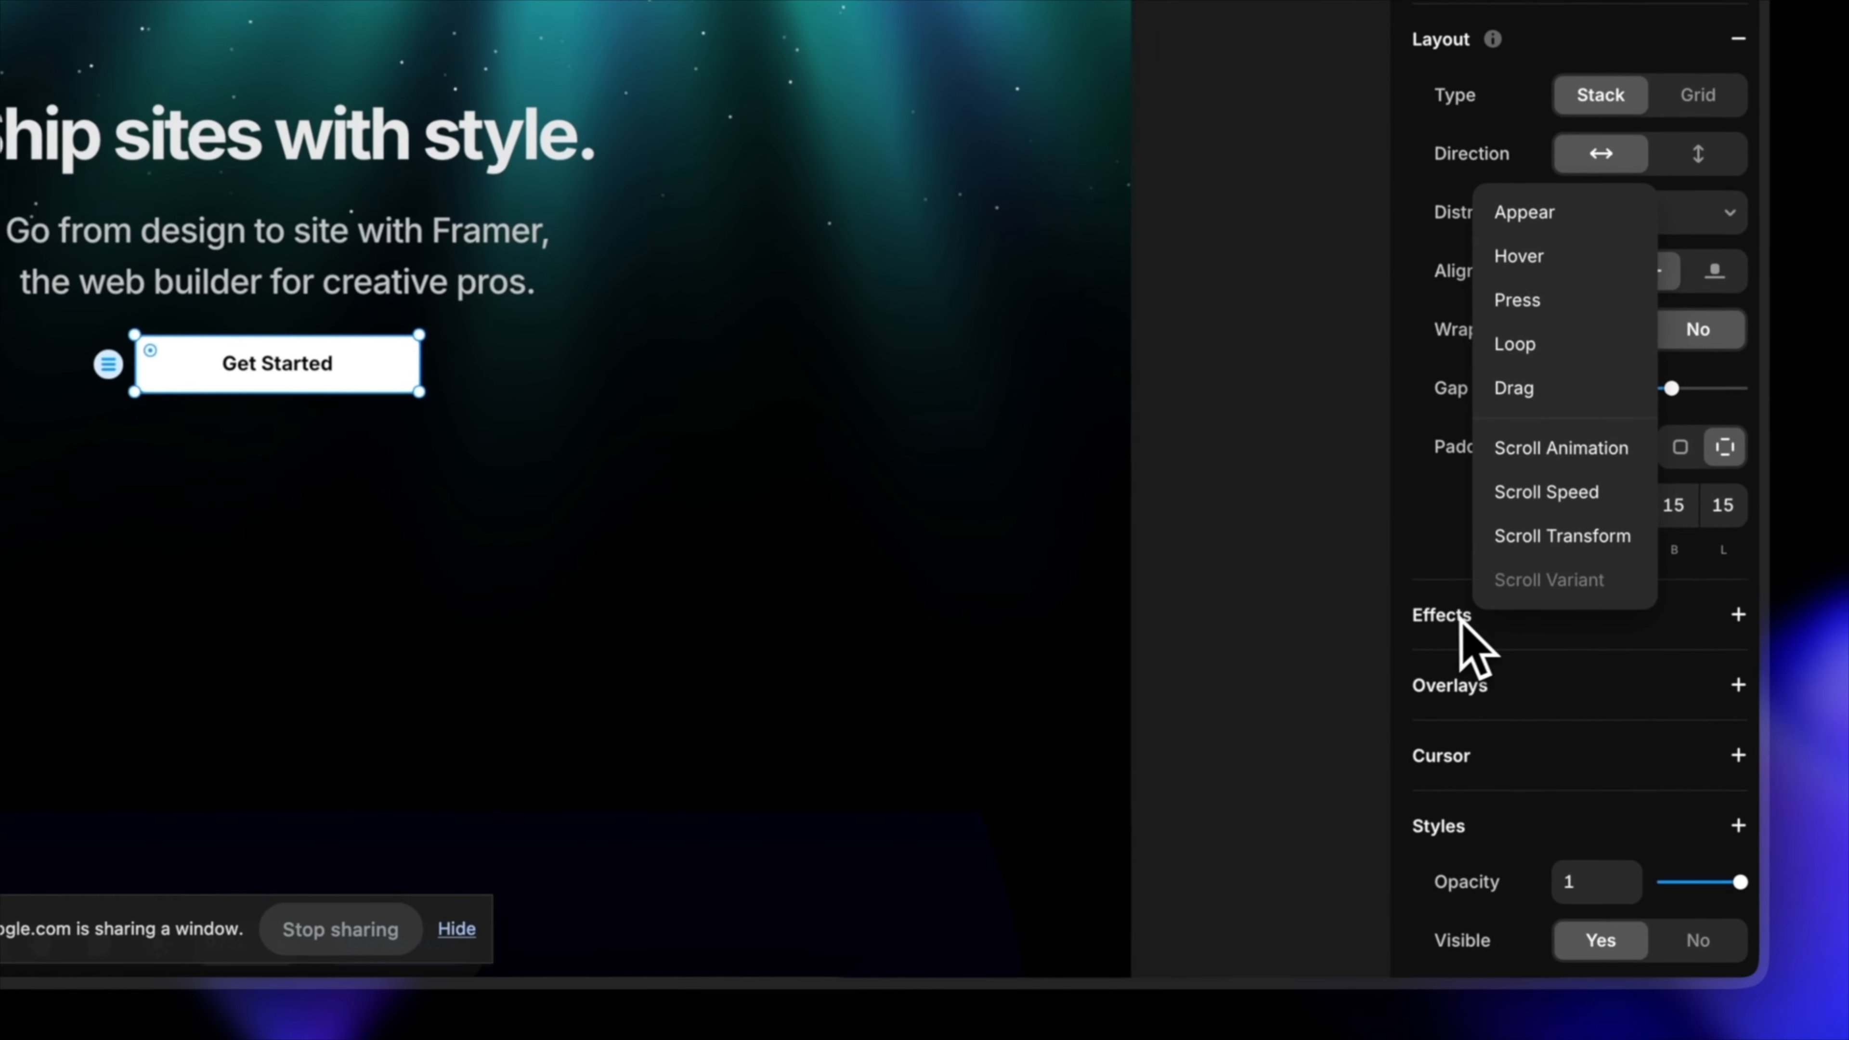
{"action": "left_click", "coordinate": [1597, 778]}
{"action": "left_click", "coordinate": [1449, 620]}
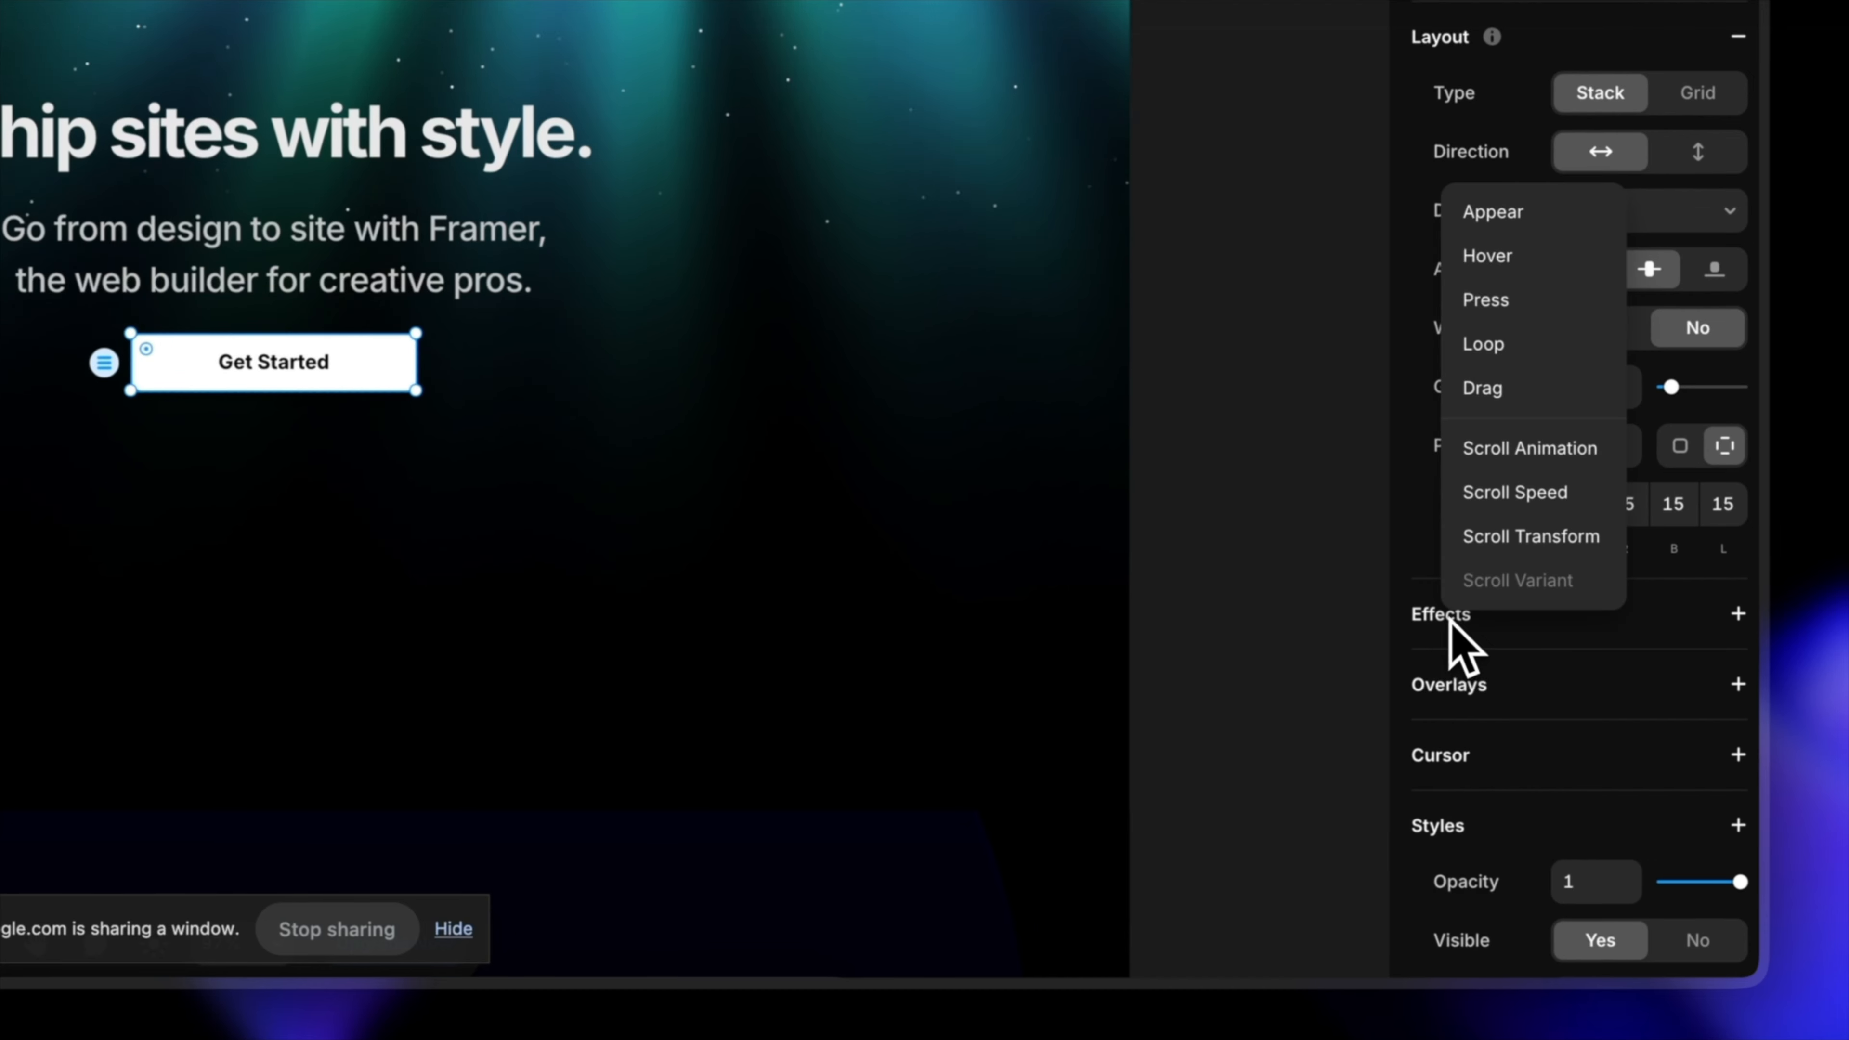
{"action": "left_click", "coordinate": [1532, 251]}
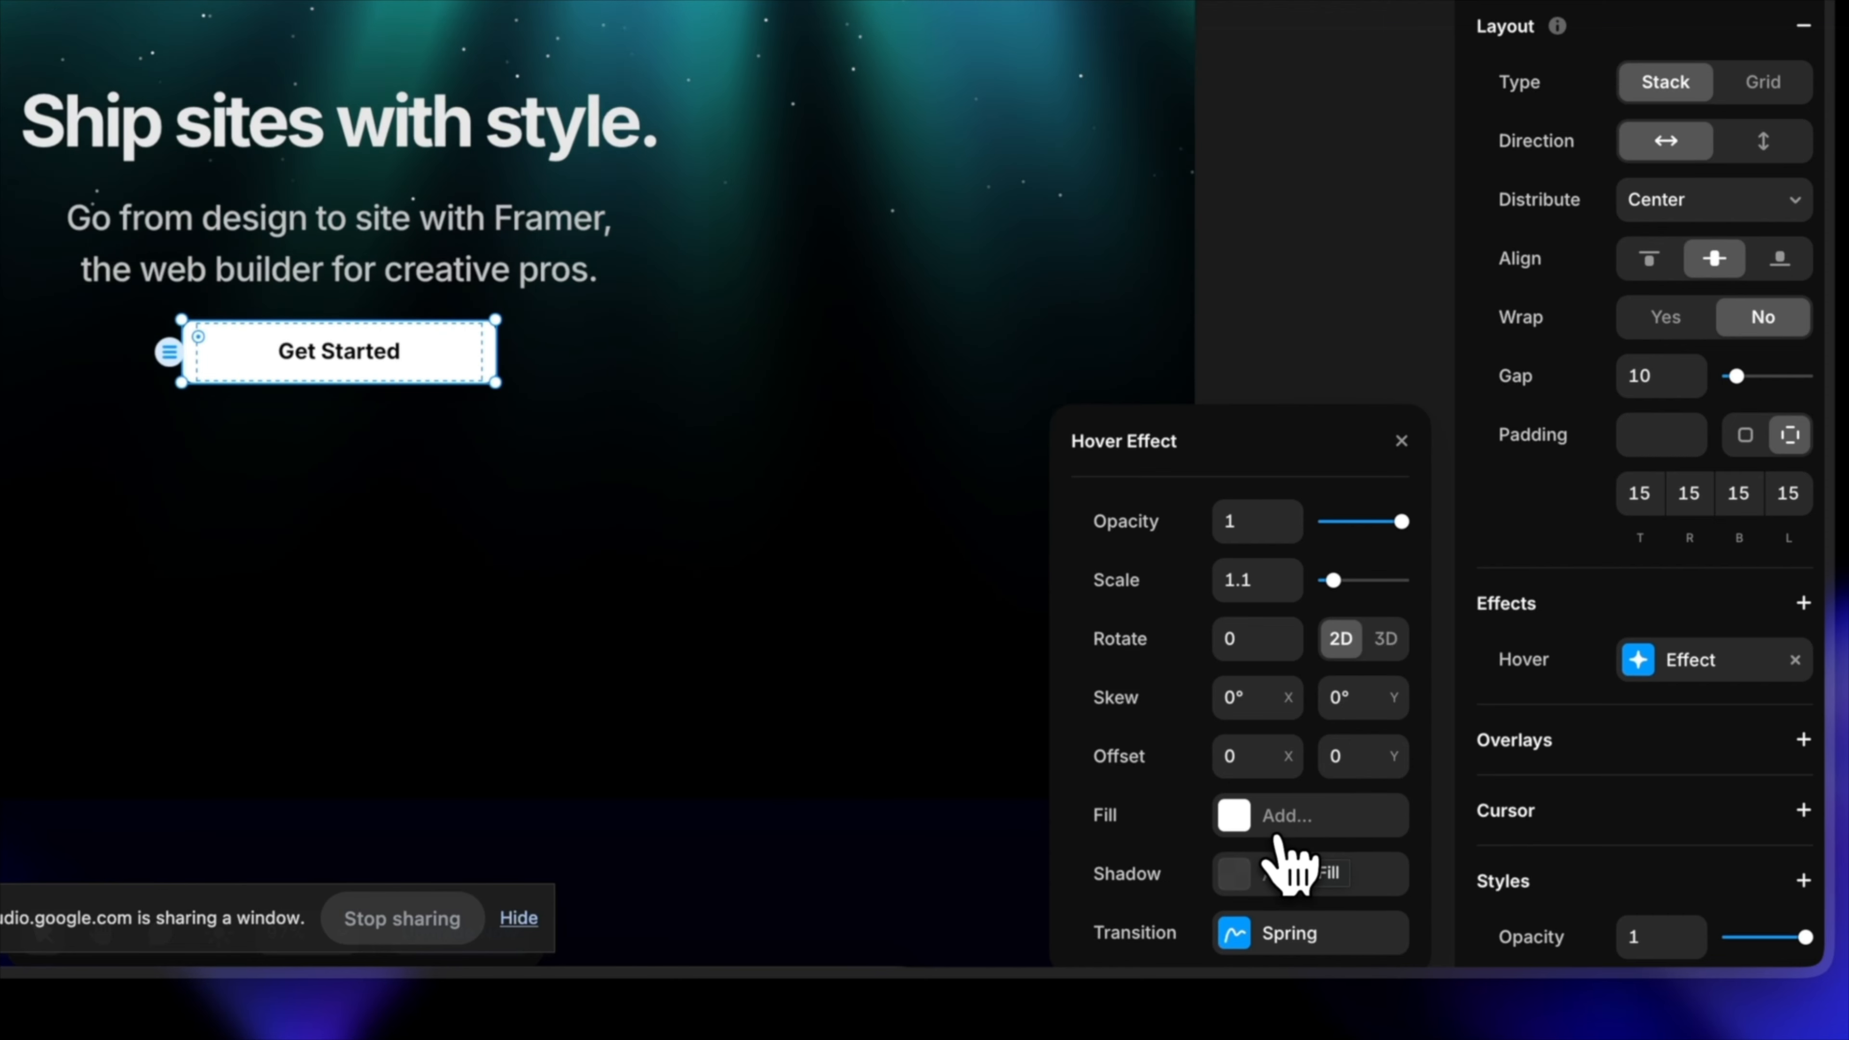
Step: Add a fill to the Get Started button's hover effect
{"action": "left_click", "coordinate": [1246, 830]}
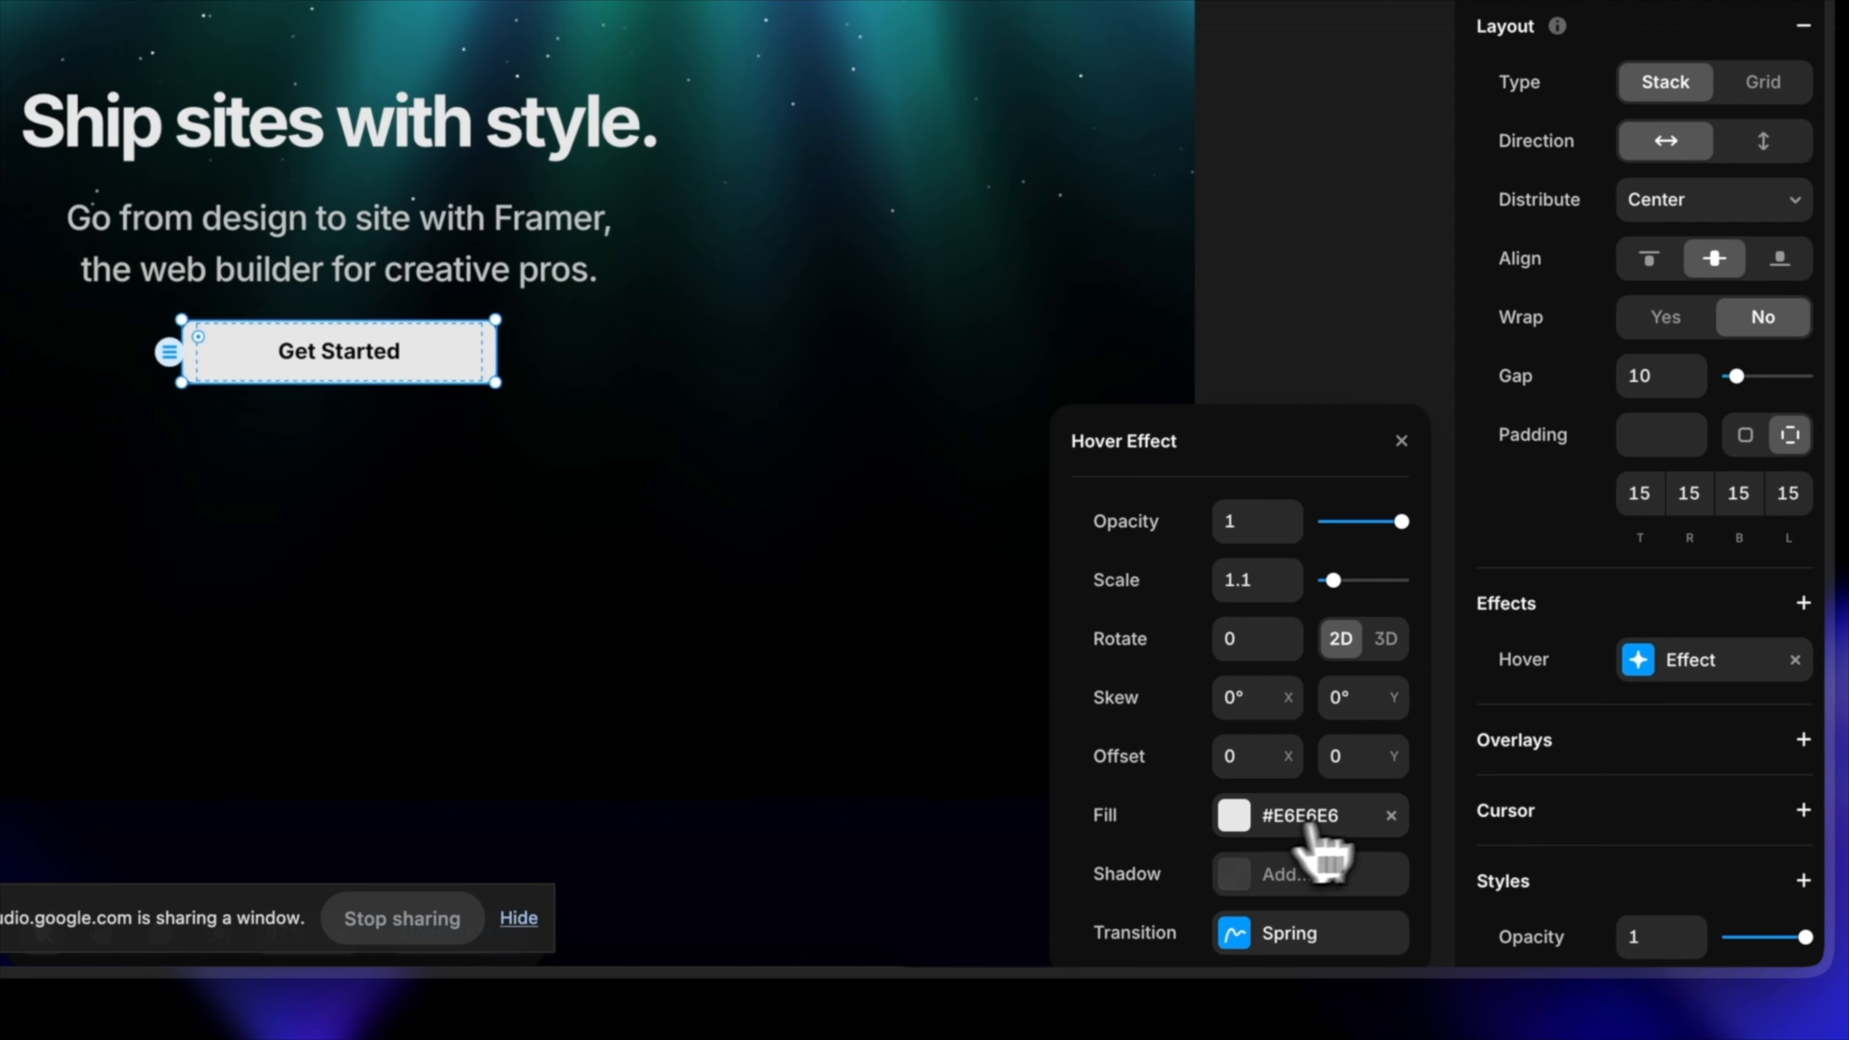
{"action": "left_click", "coordinate": [1390, 815]}
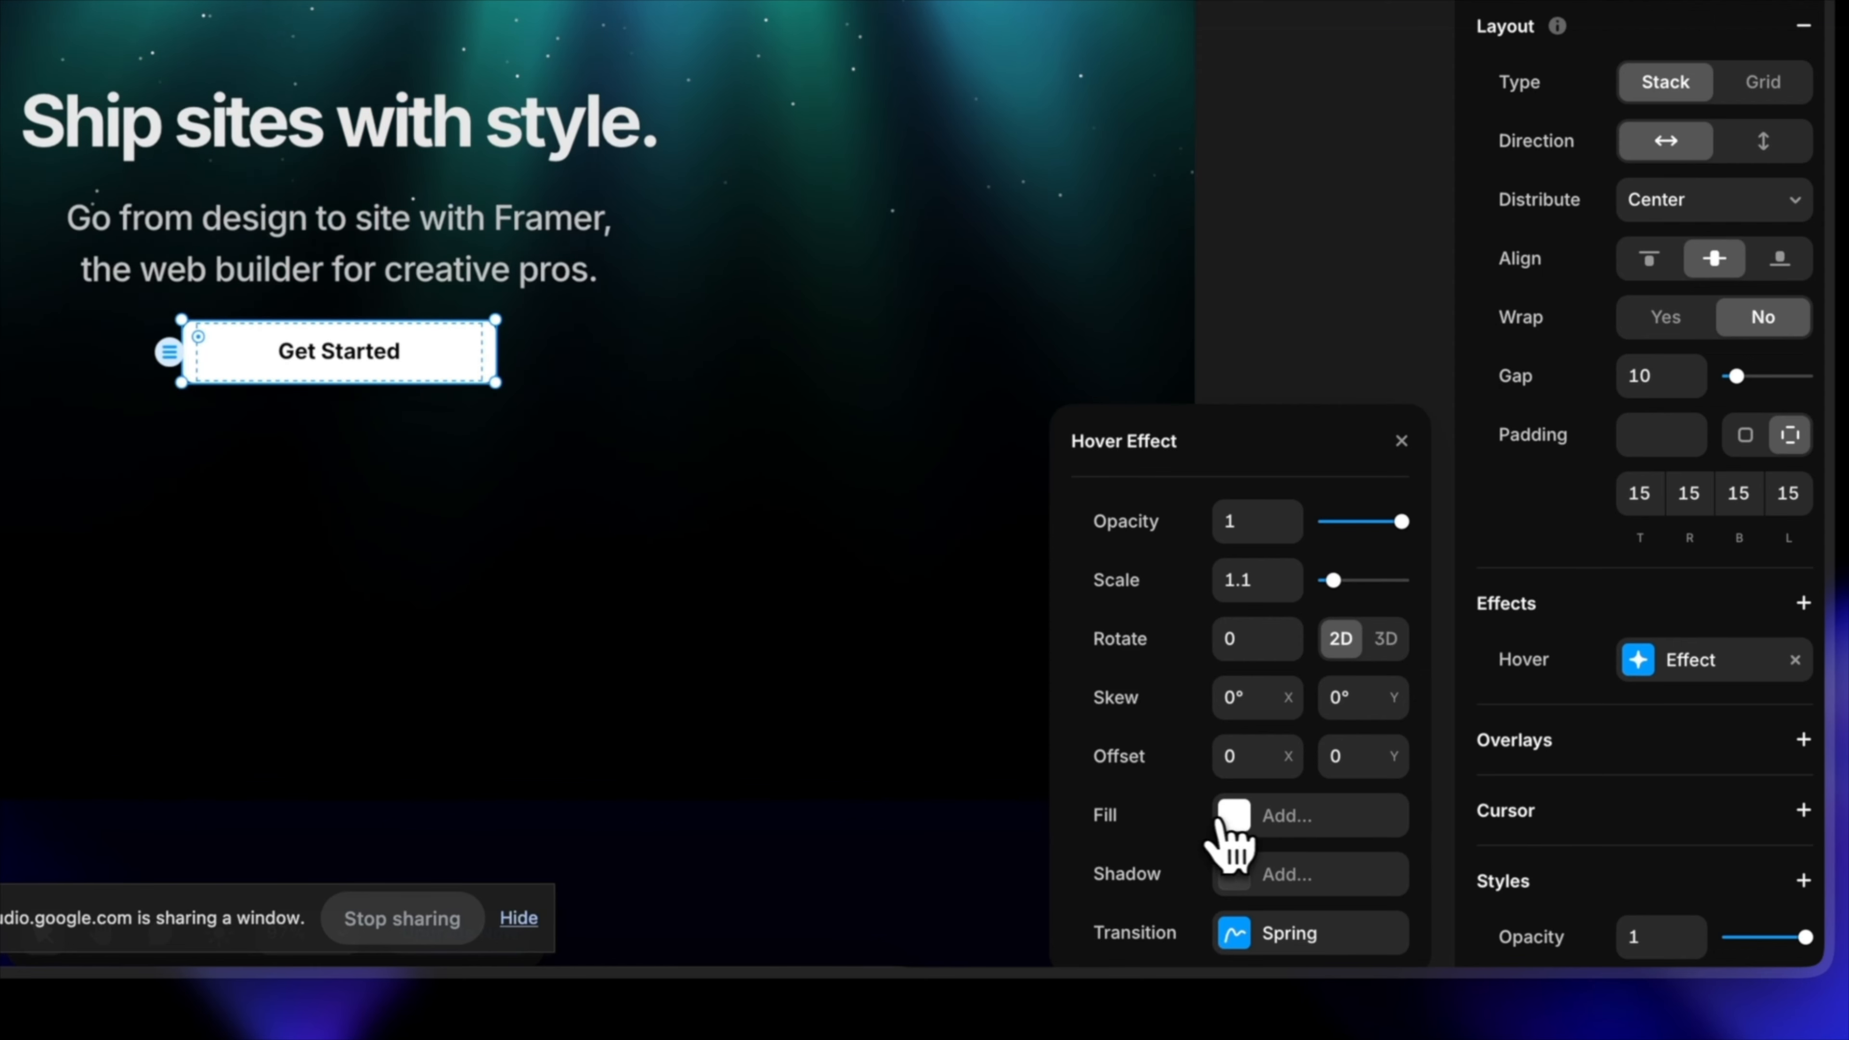
{"action": "left_click", "coordinate": [1284, 817]}
Step: Set the hover effect's fill colour to teal #008080
{"action": "left_click", "coordinate": [1292, 817]}
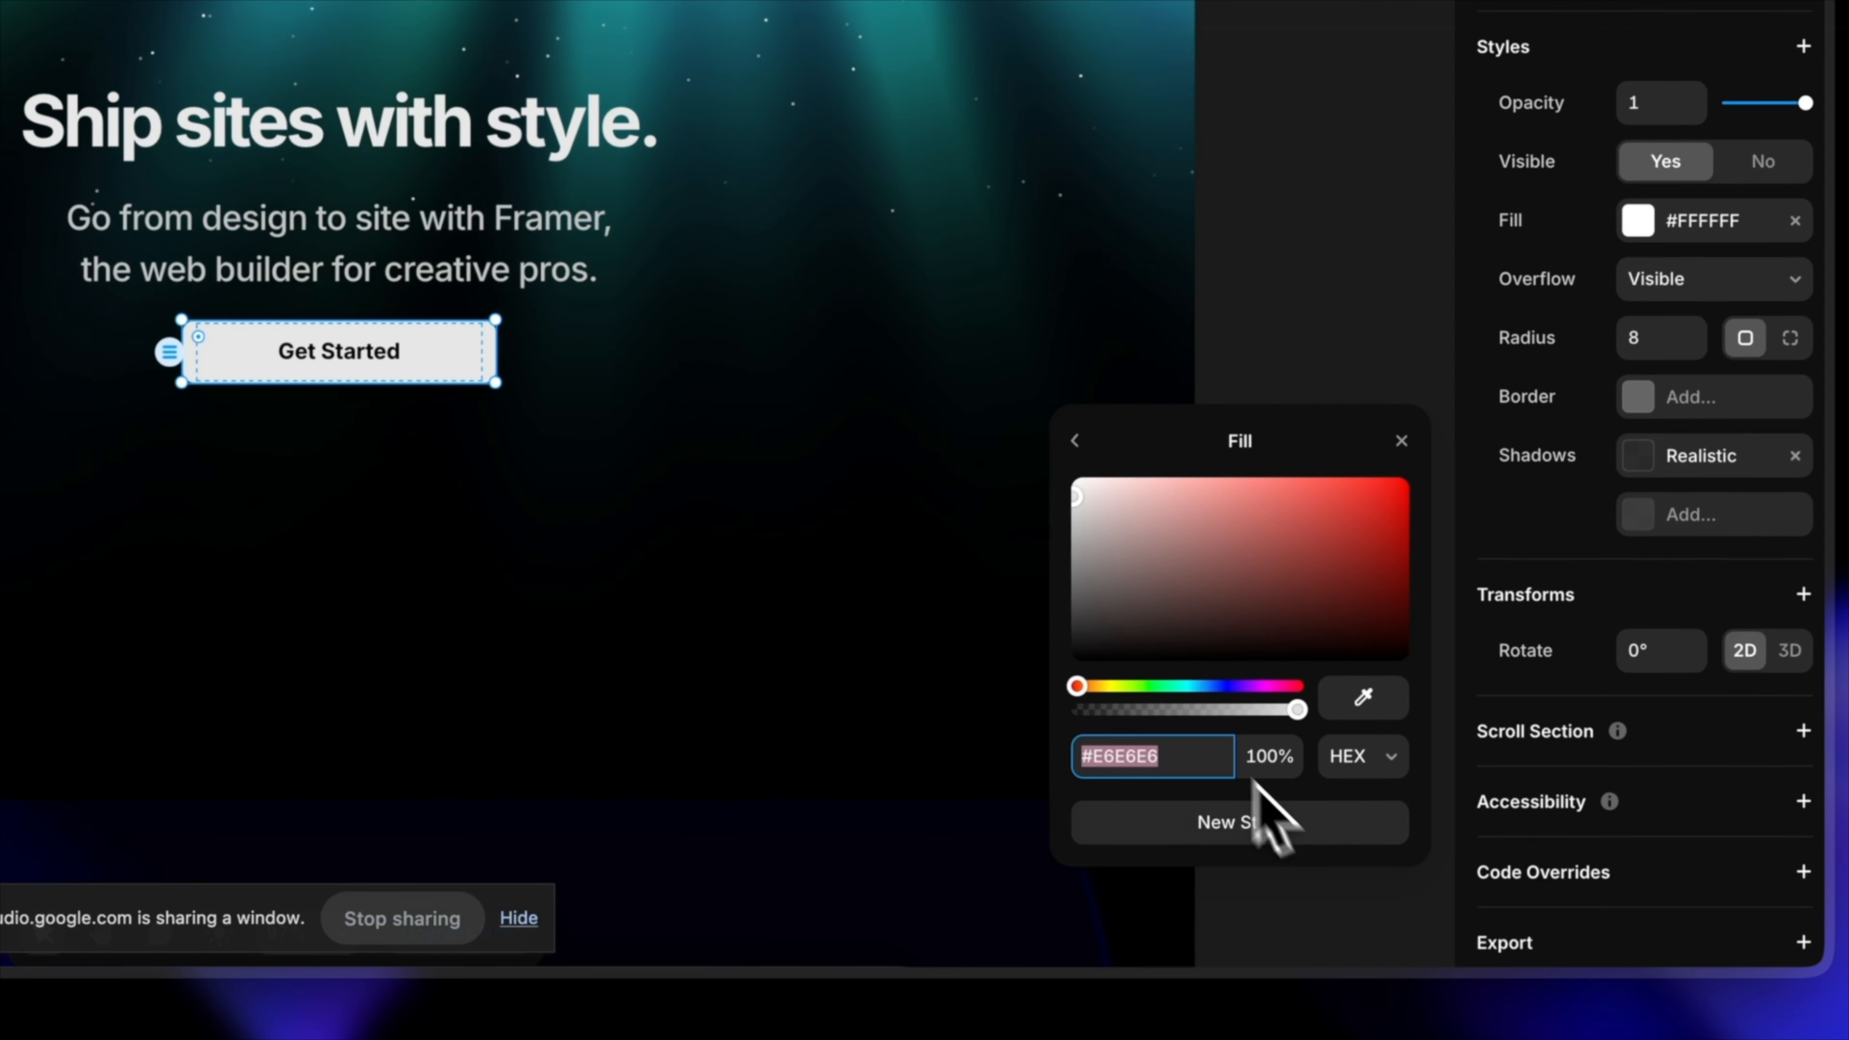
{"action": "left_click", "coordinate": [1091, 686]}
{"action": "left_click_drag", "start_coordinate": [1091, 686], "coordinate": [1163, 686]}
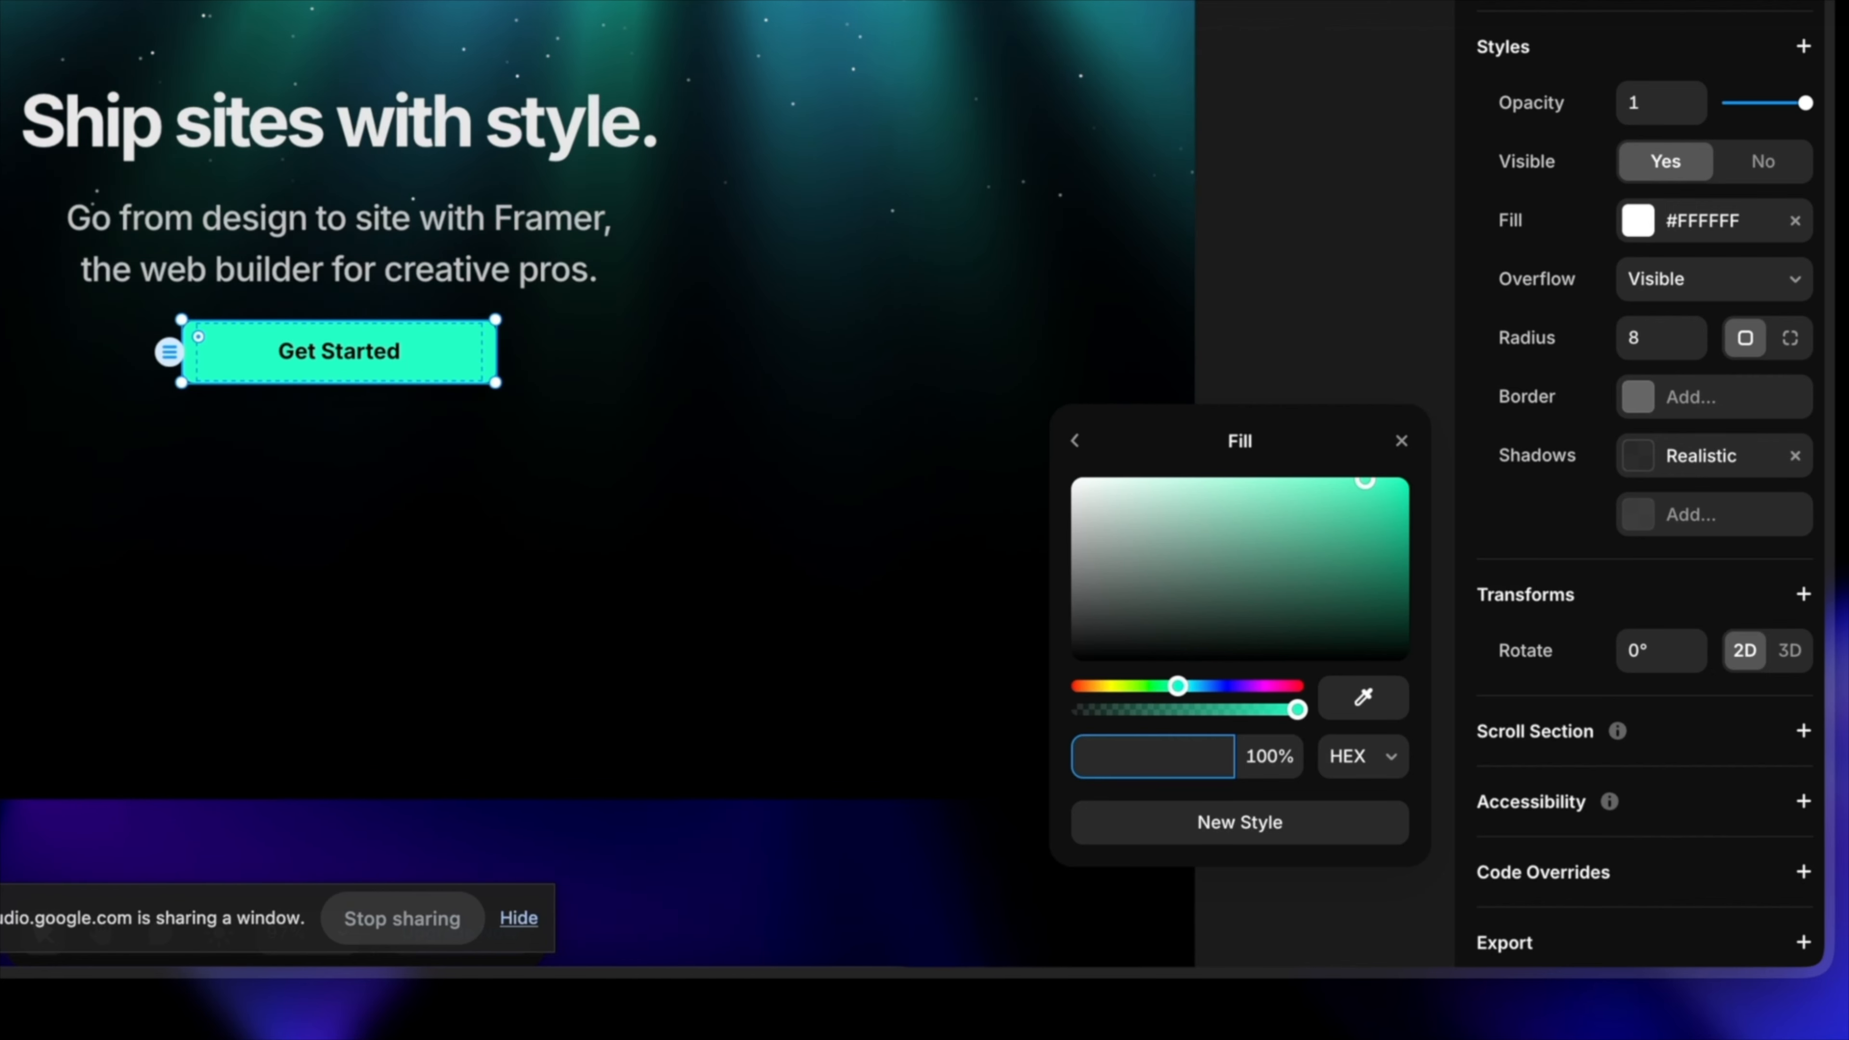
{"action": "type", "text": "0080"}
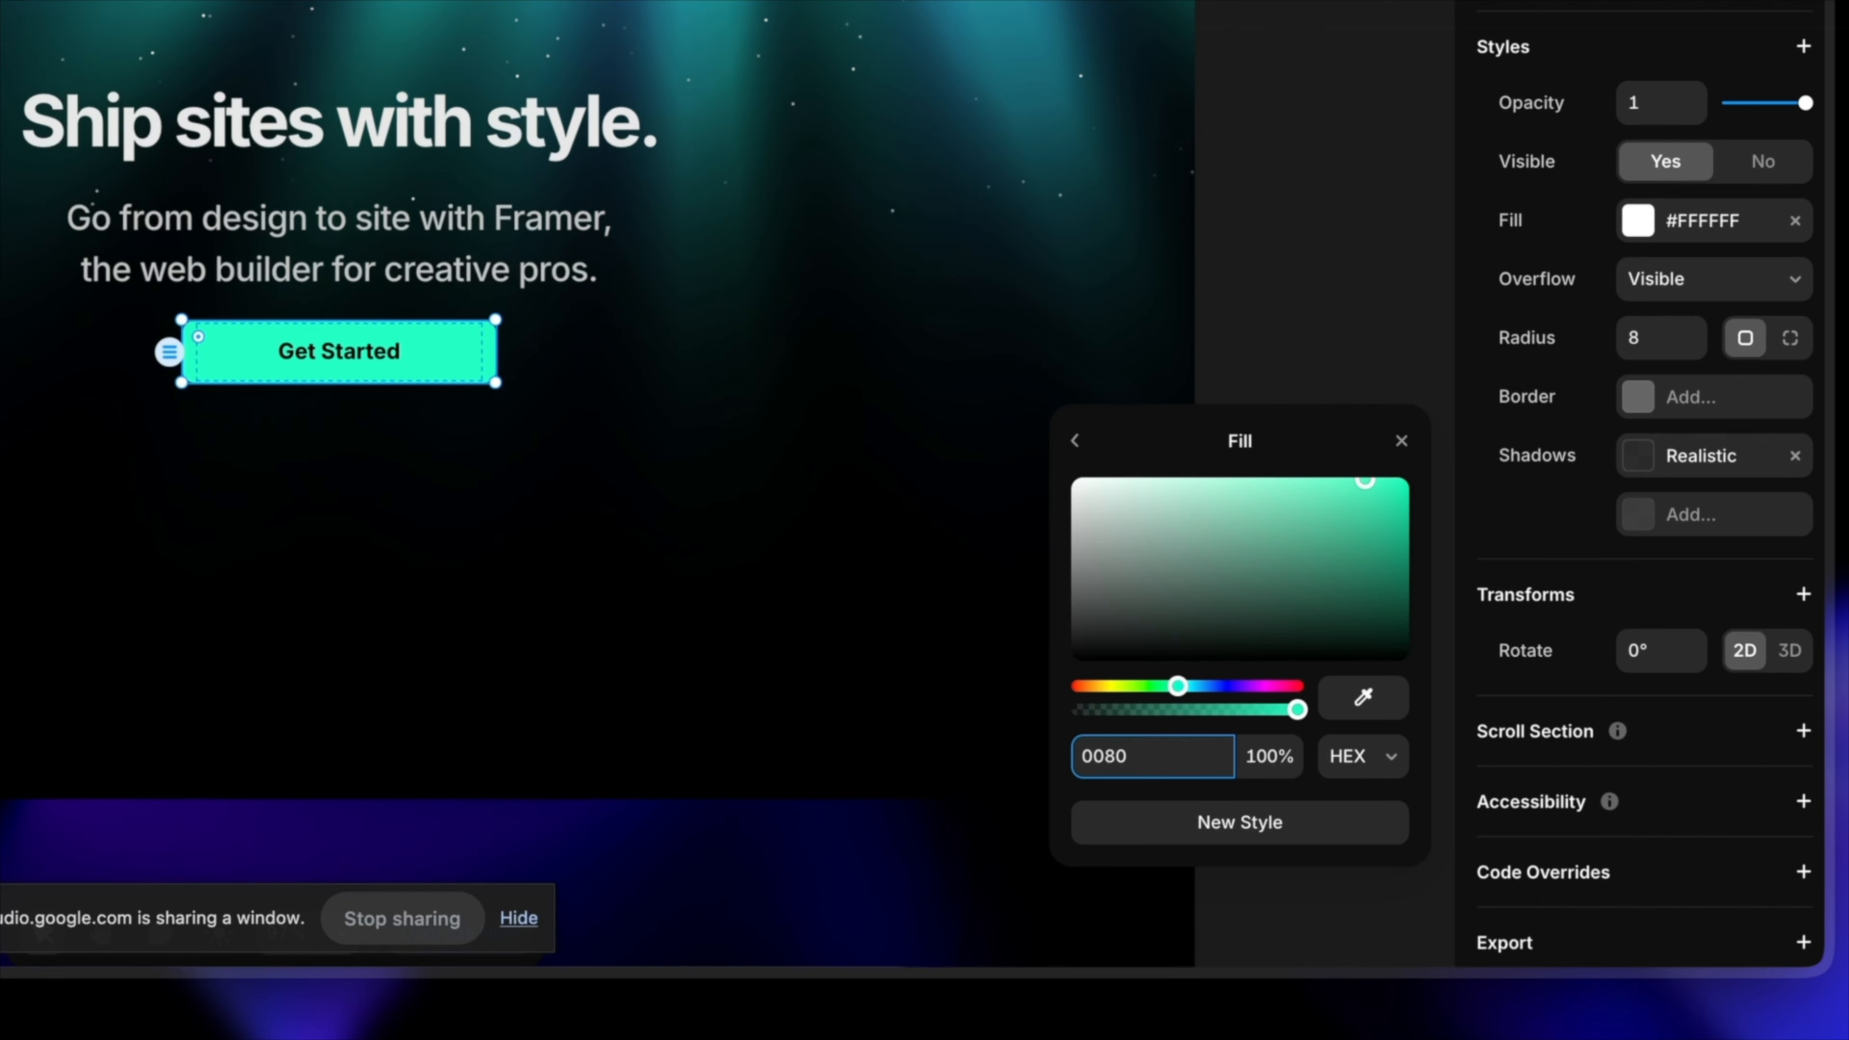
{"action": "type", "text": "80"}
{"action": "key", "text": "Return"}
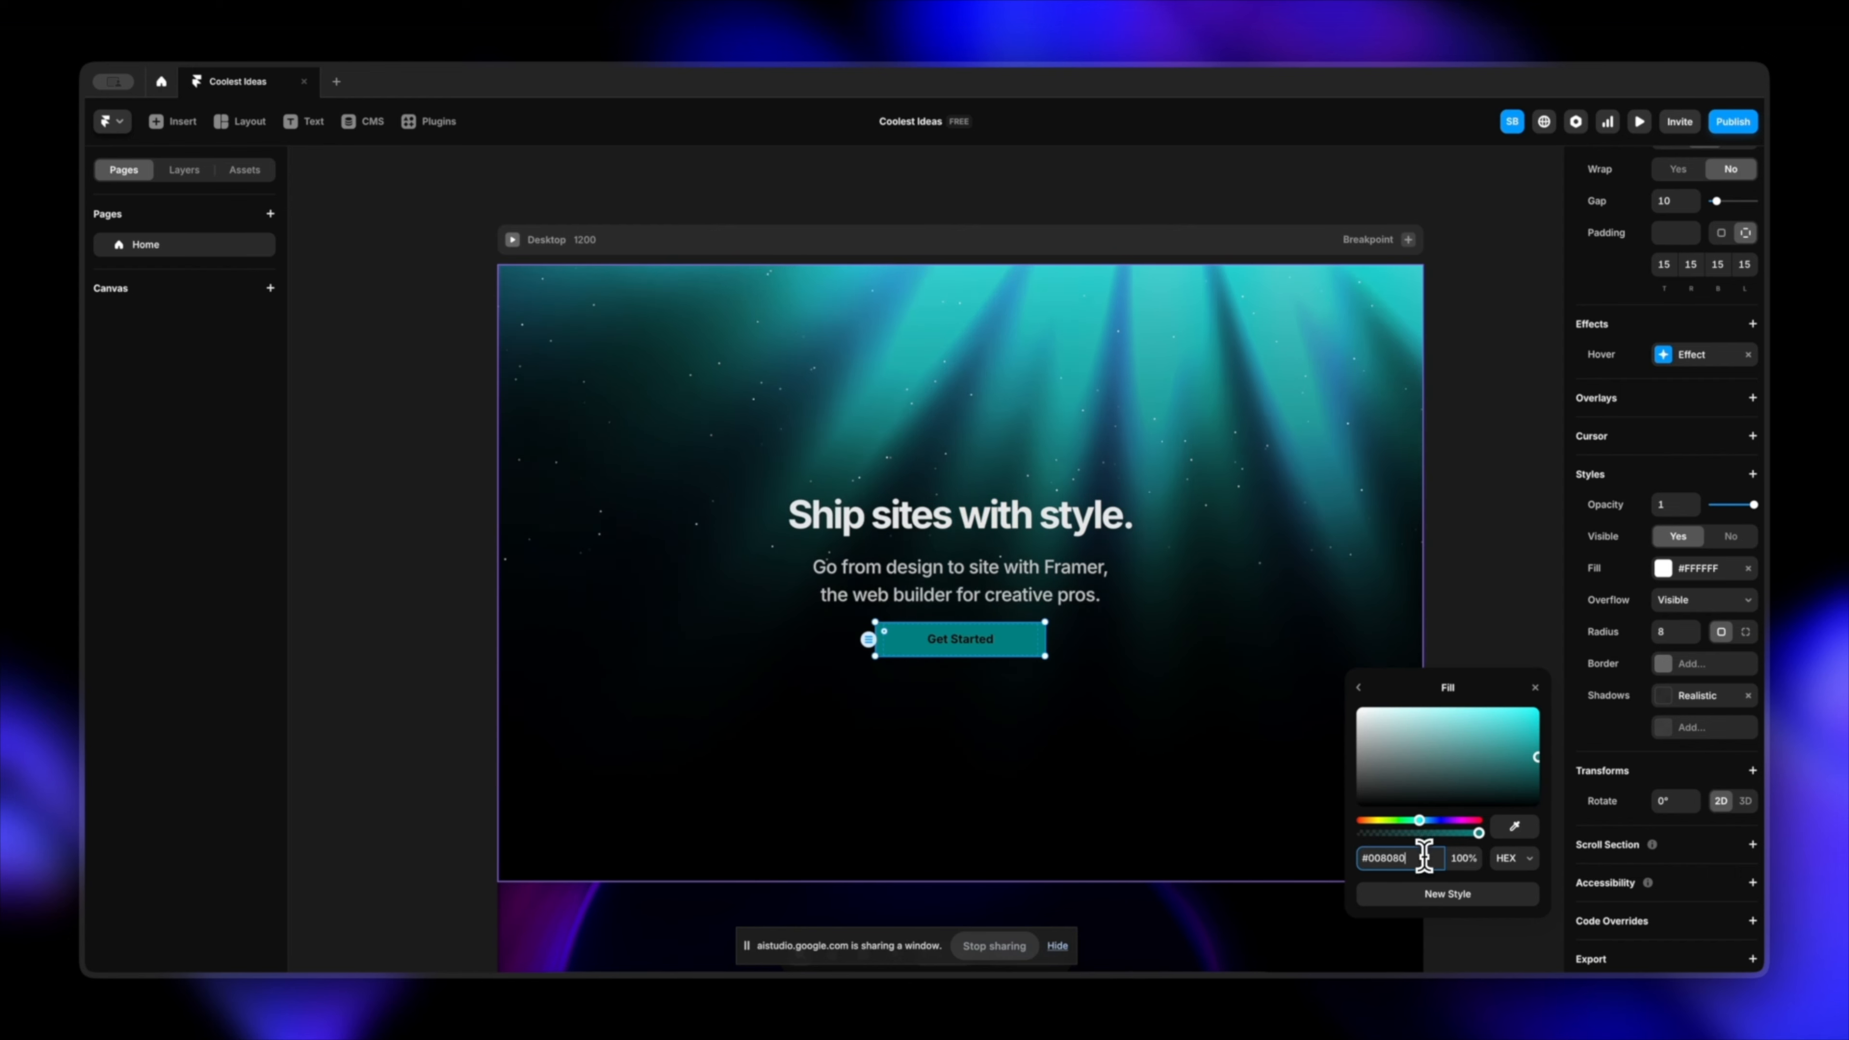
Step: Set the hover effect's fill colour to #40D0D0 and close the effect settings
{"action": "left_click_drag", "start_coordinate": [1423, 857], "coordinate": [1300, 877]}
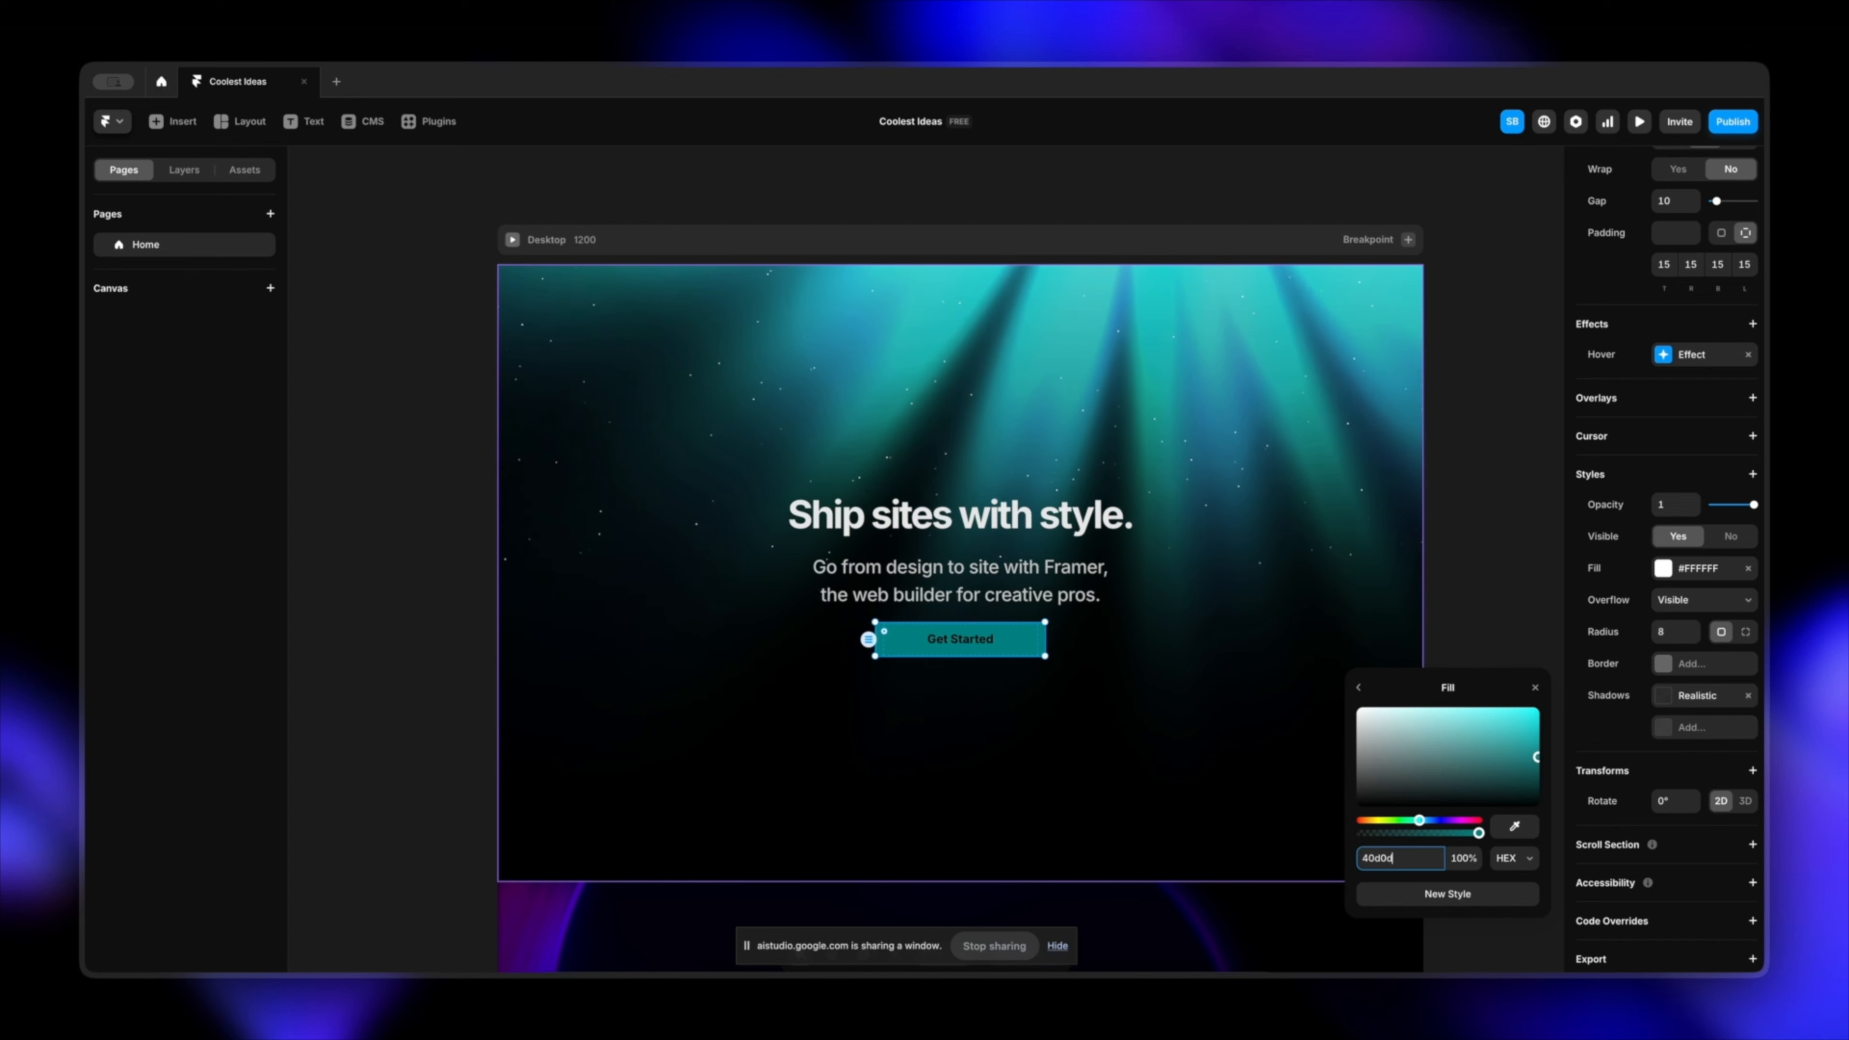
{"action": "type", "text": "40d0d"}
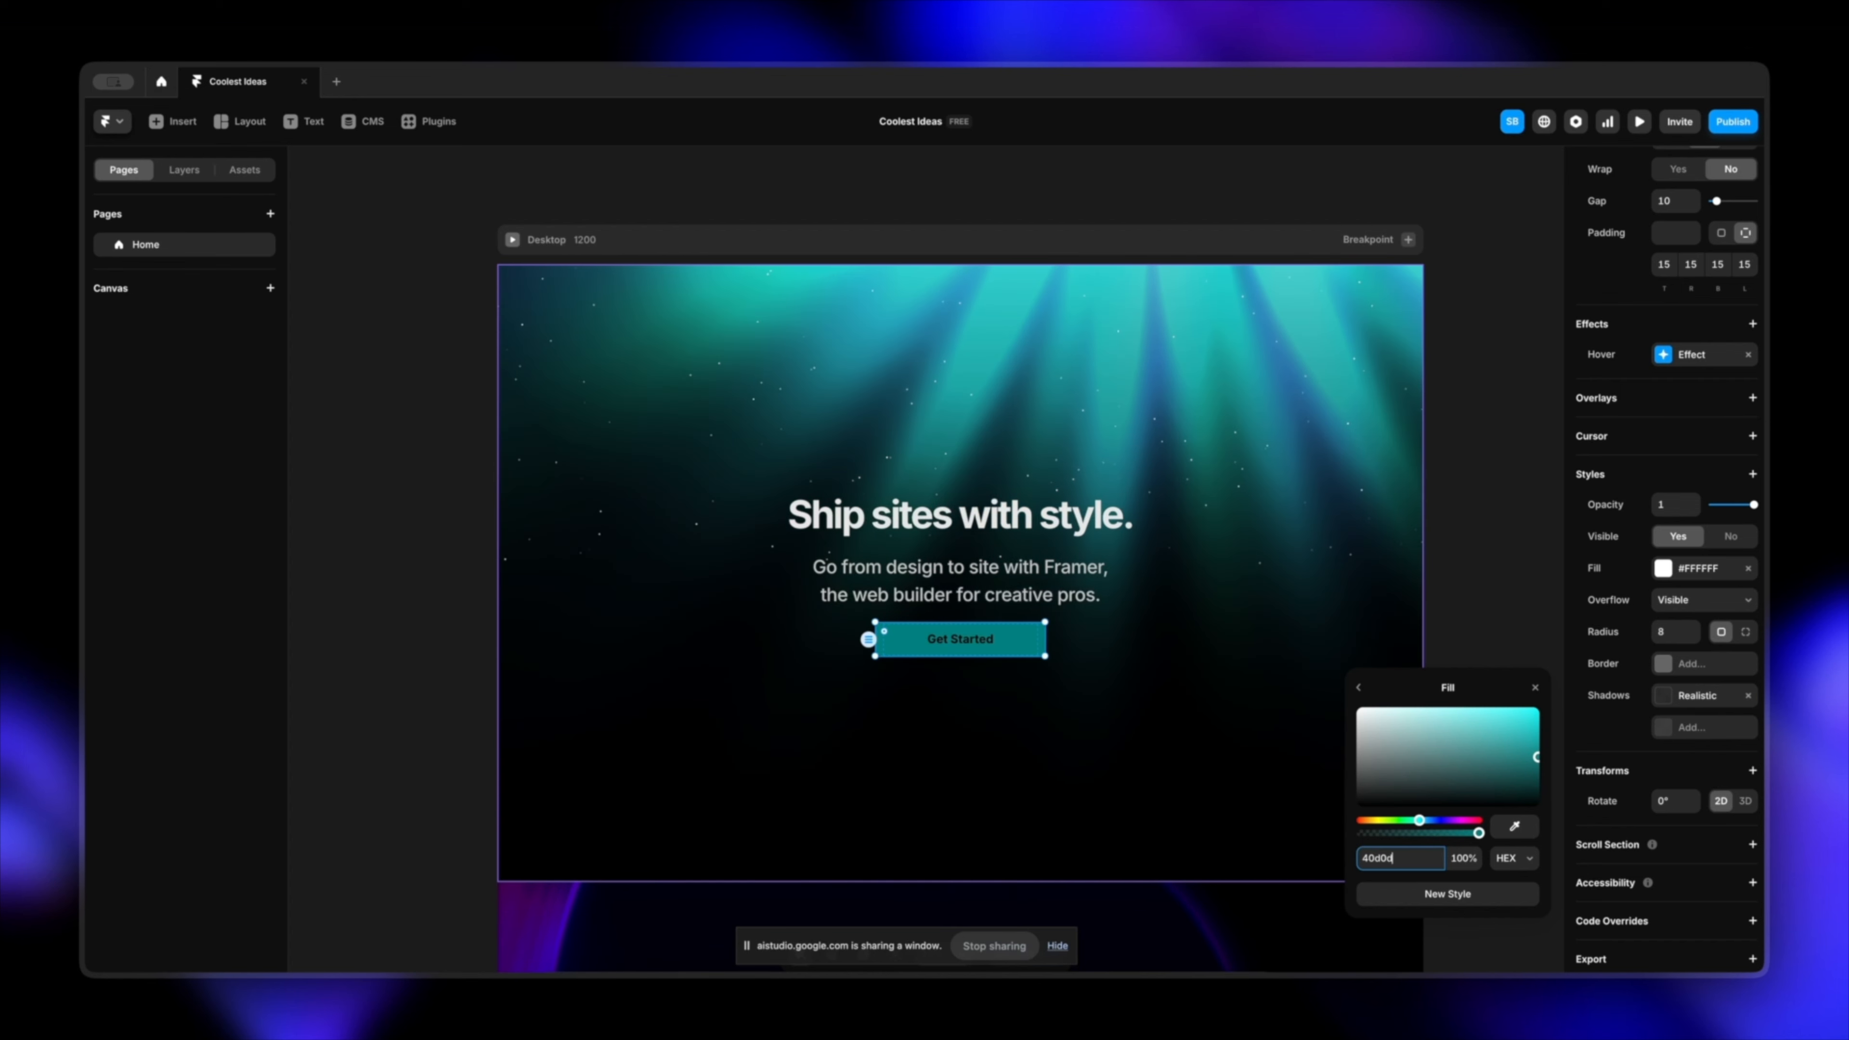
{"action": "type", "text": "0"}
{"action": "key", "text": "Return"}
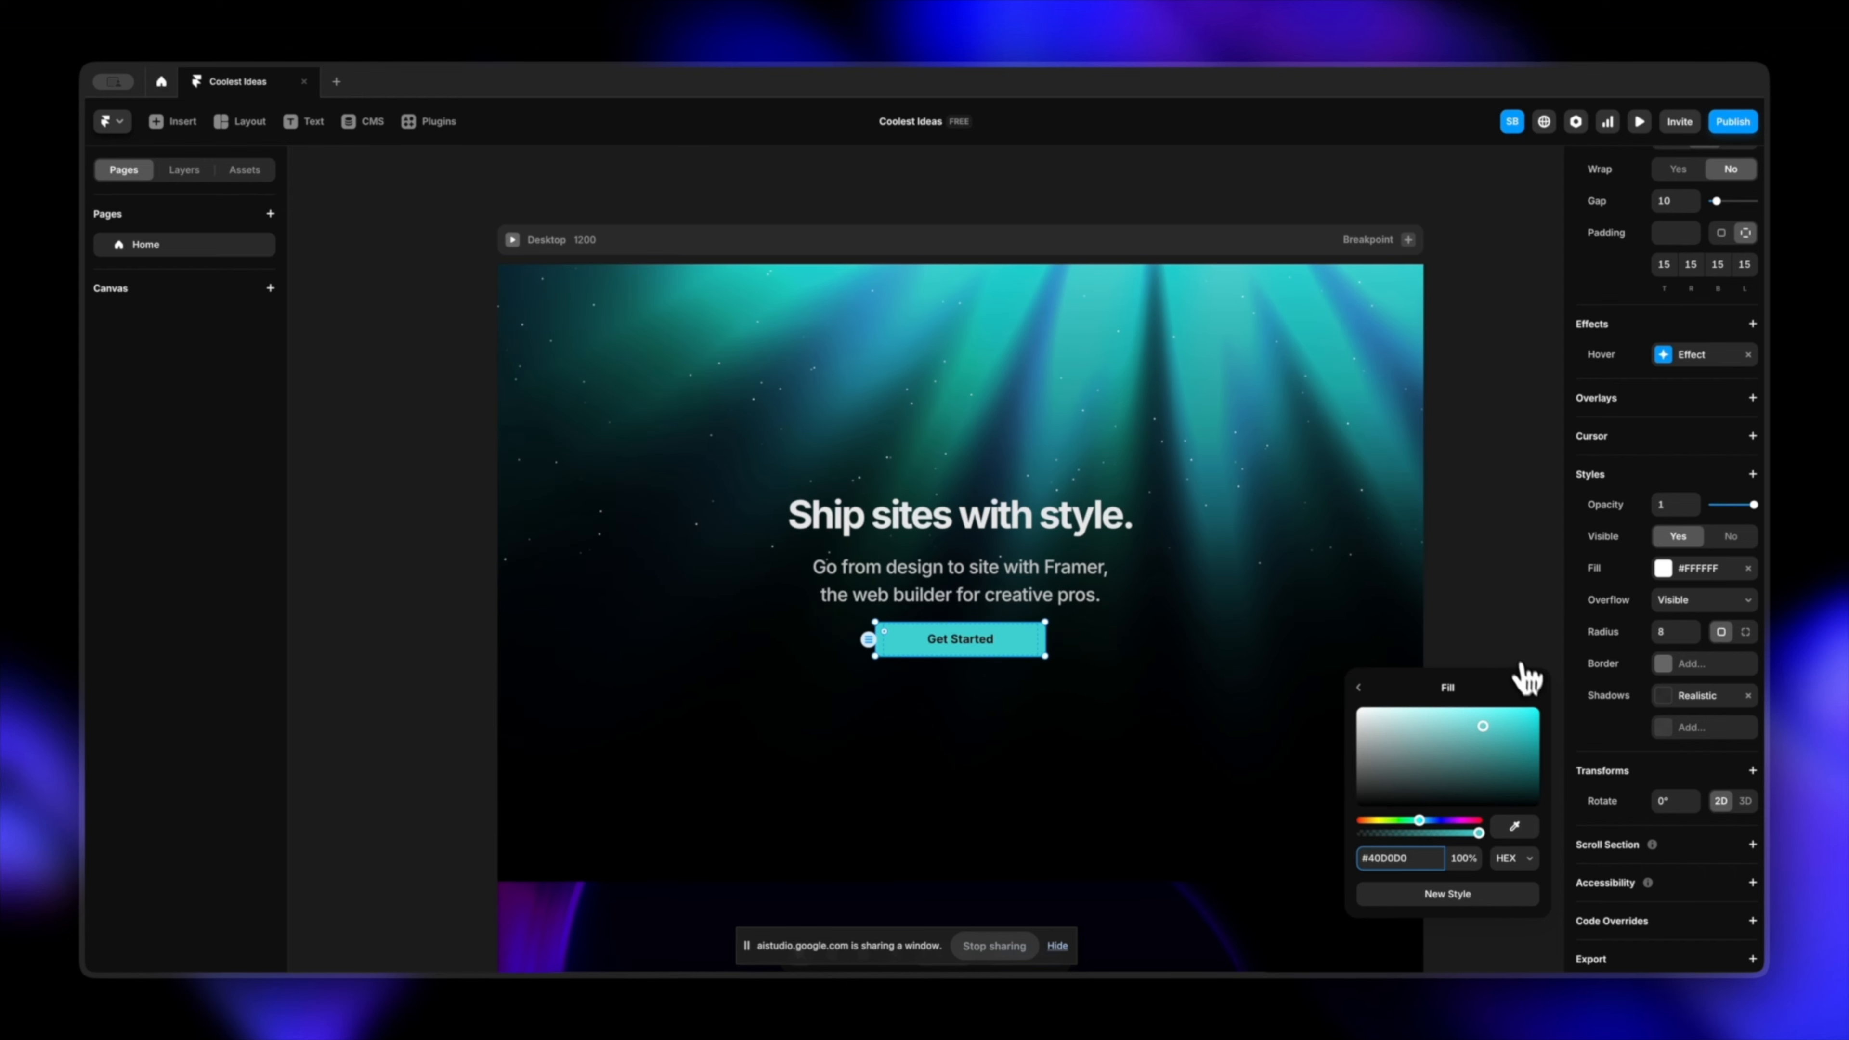
{"action": "left_click", "coordinate": [1533, 687]}
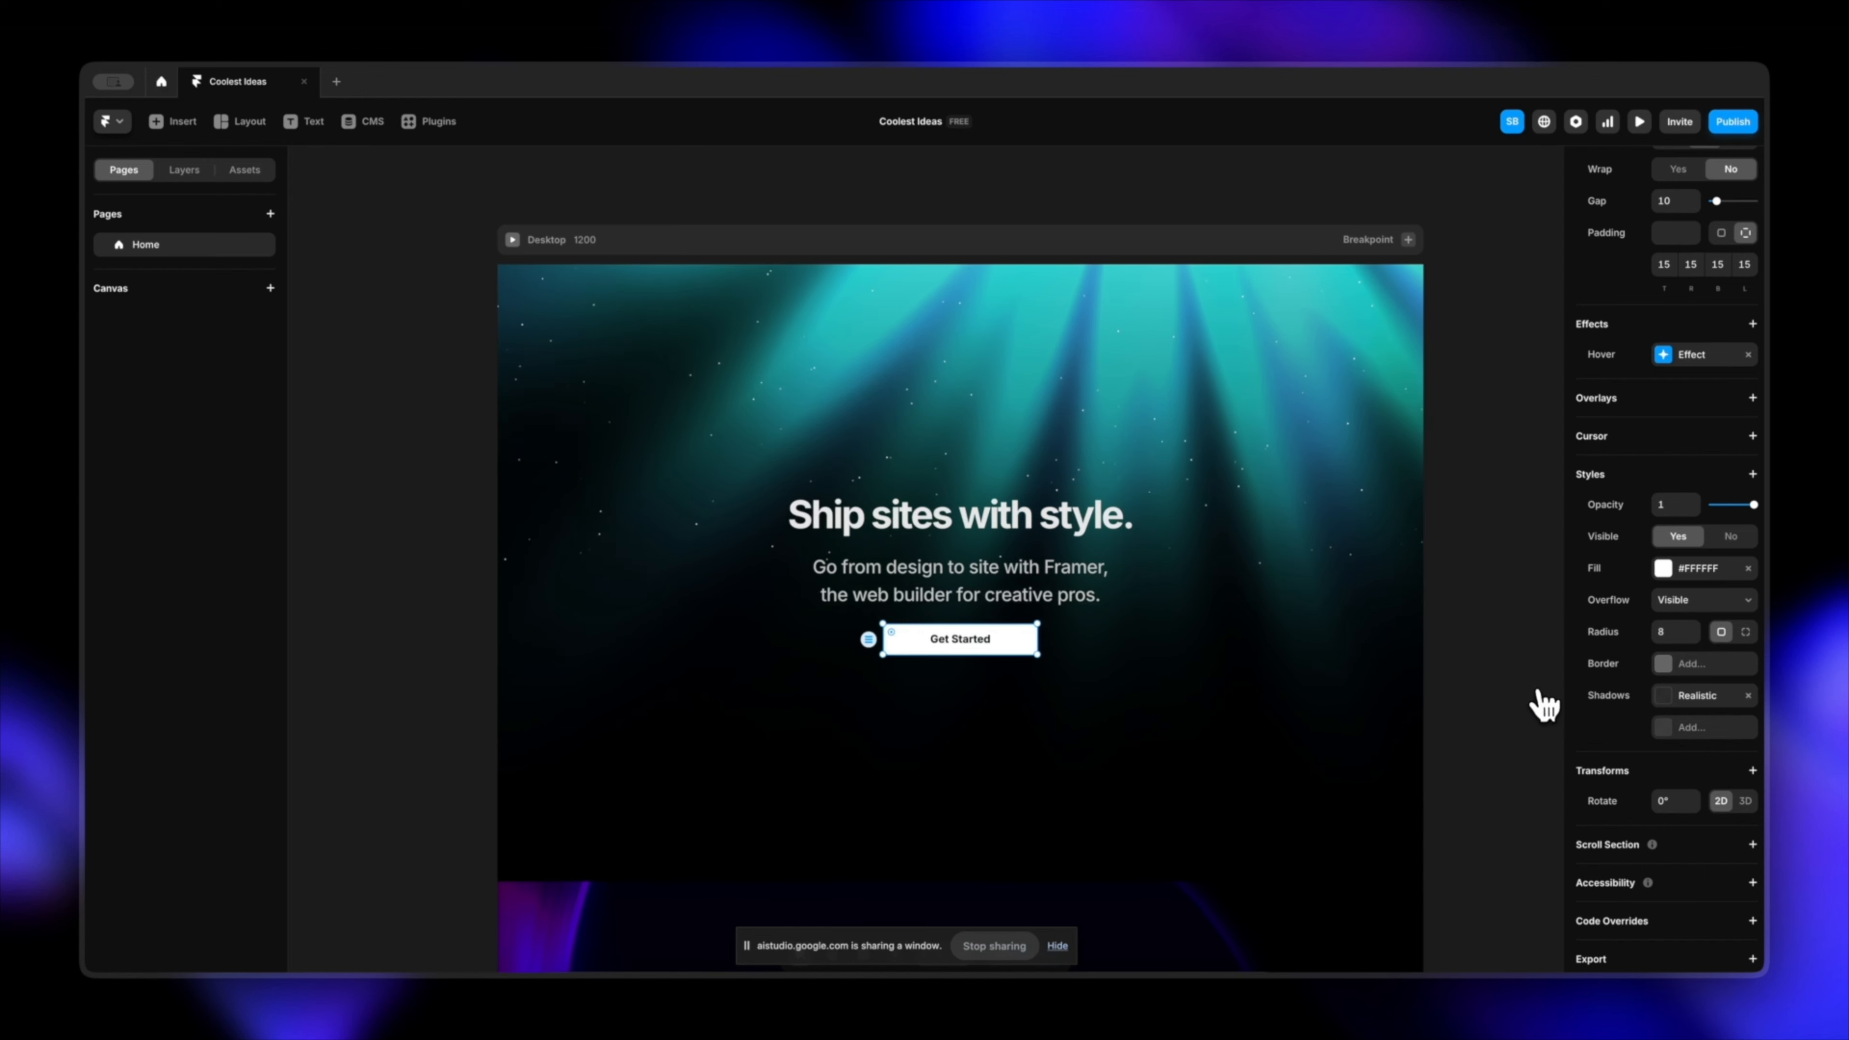
Step: Deselect the button and preview the Desktop version of the page
{"action": "left_click", "coordinate": [1492, 683]}
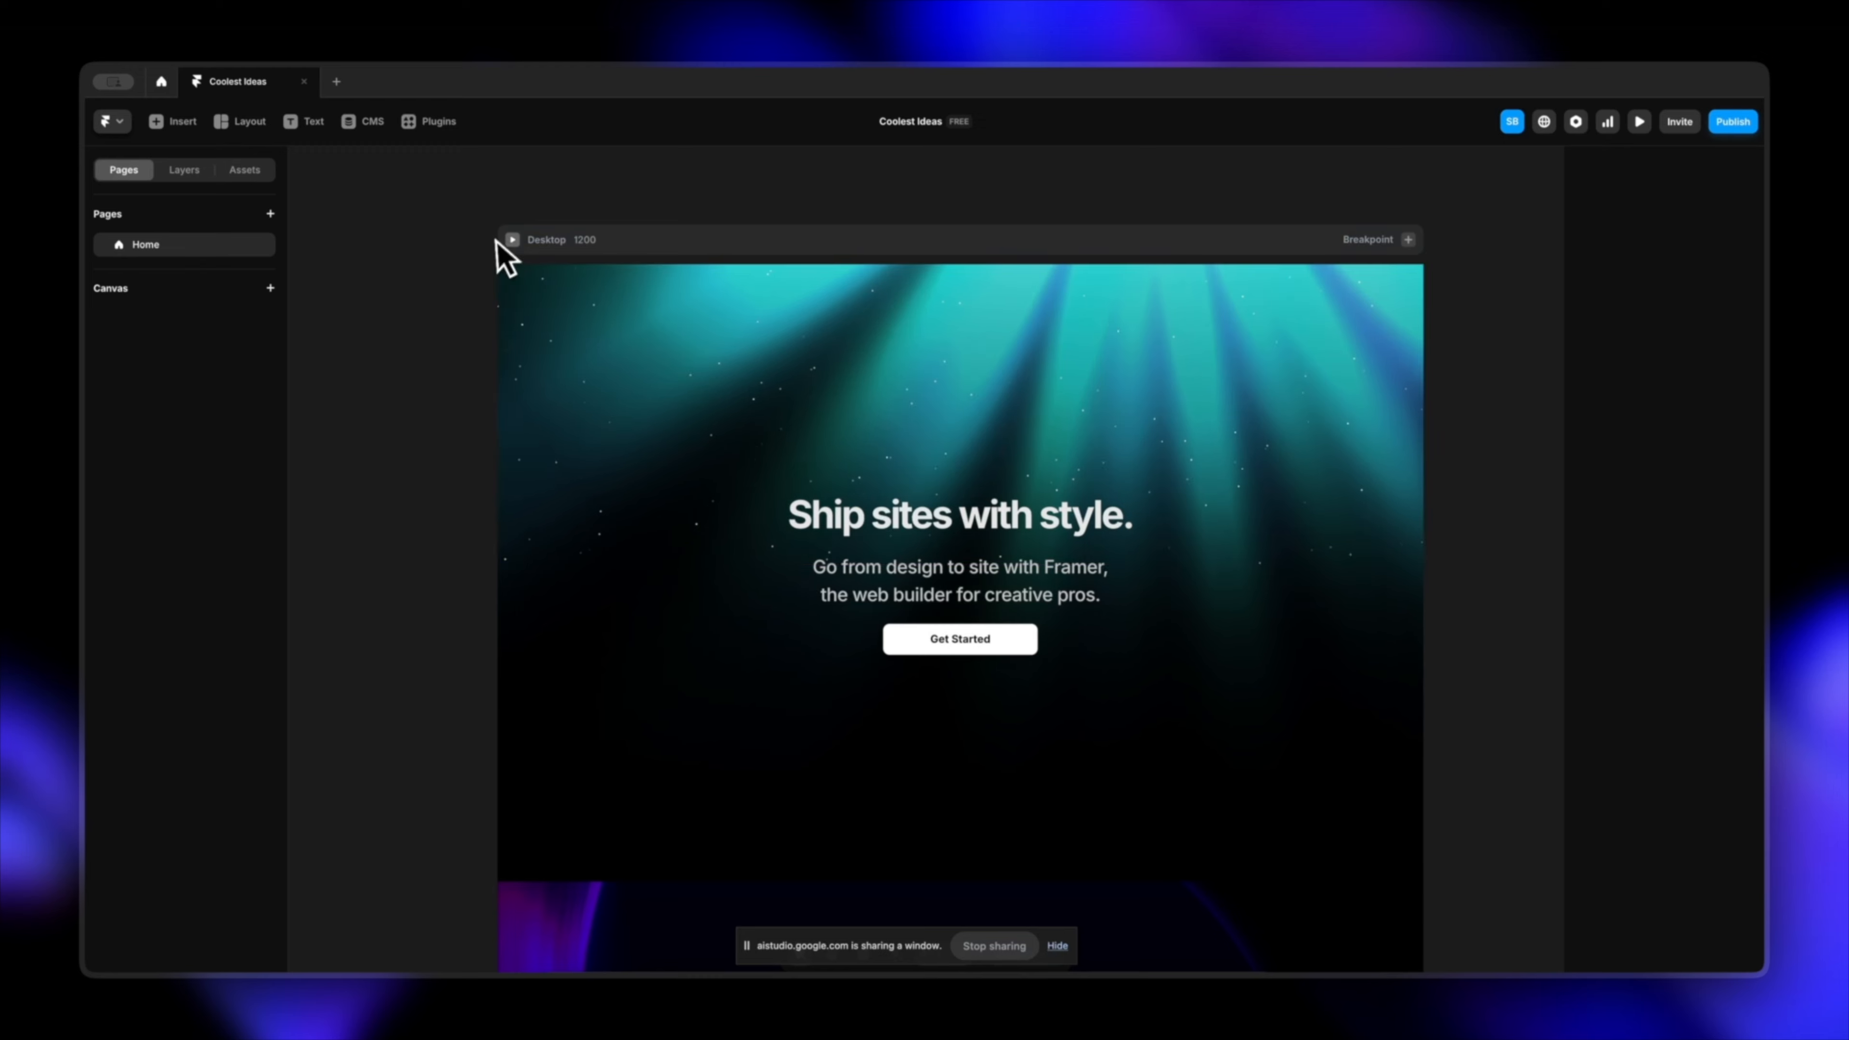
{"action": "left_click", "coordinate": [513, 240]}
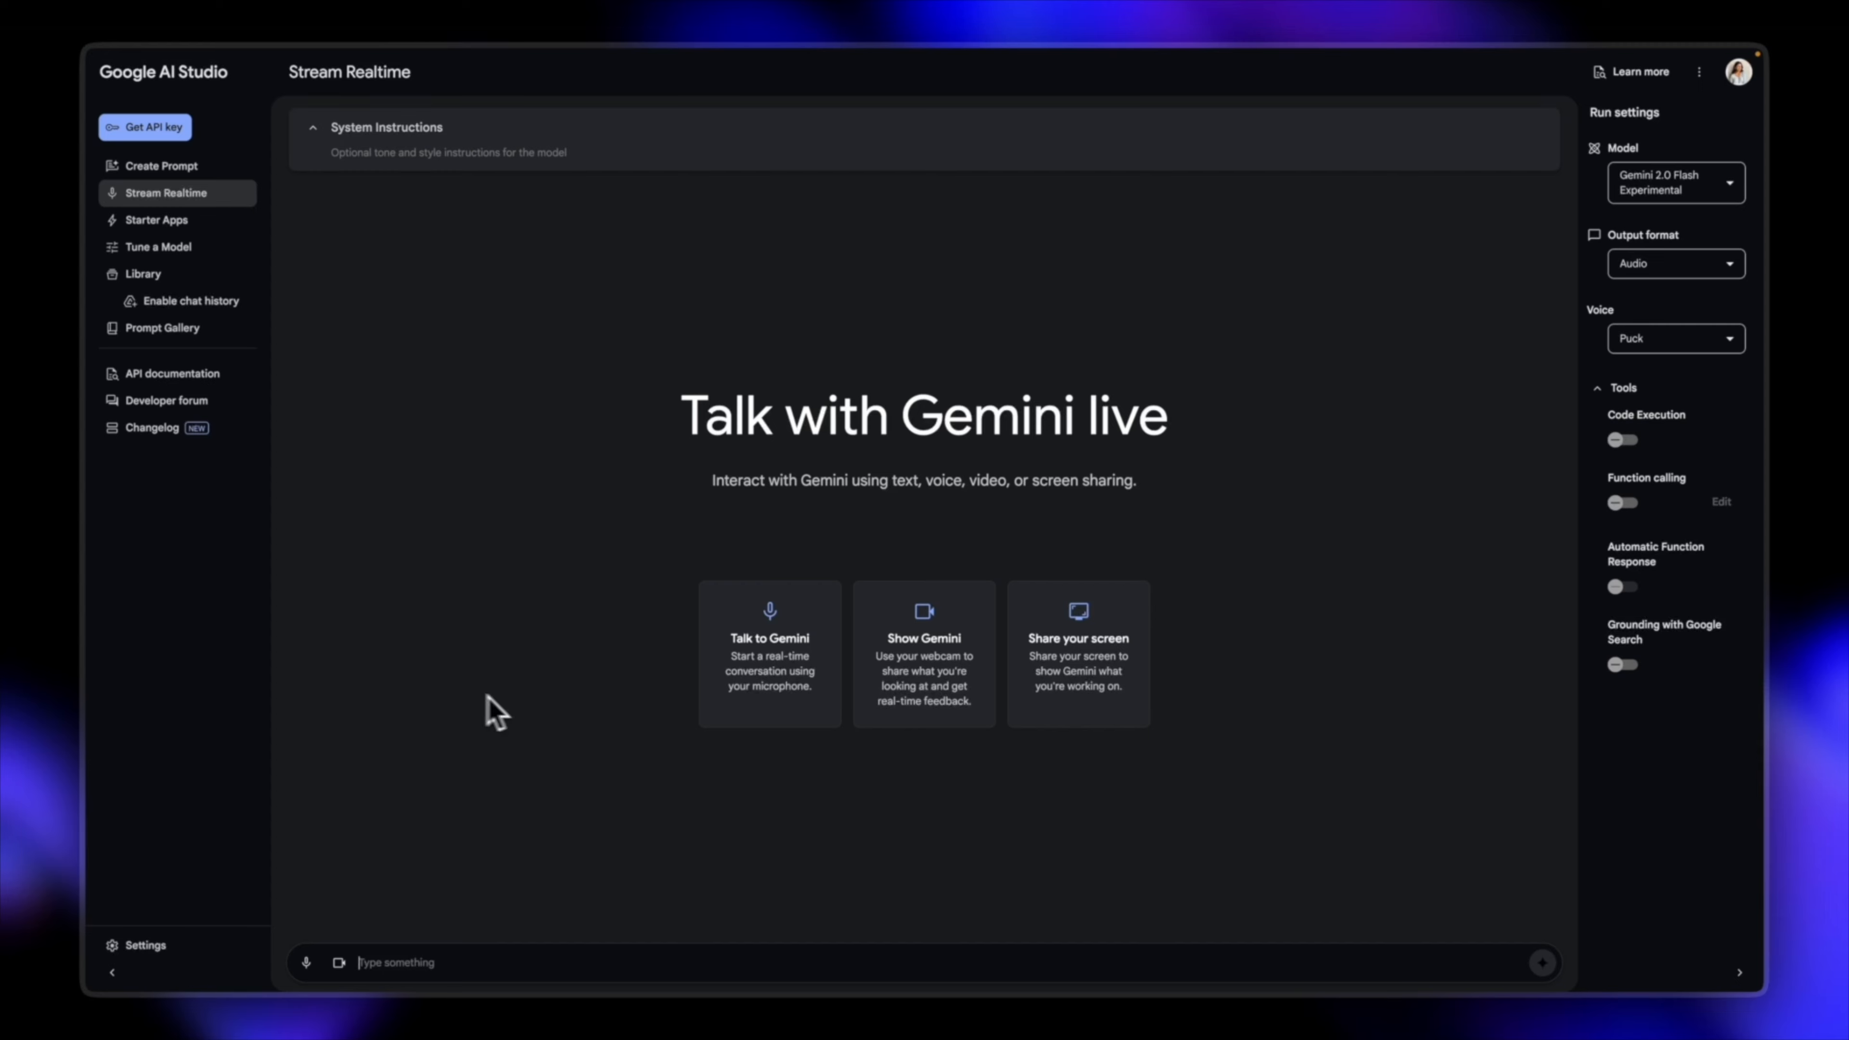
Step: In Google AI Studio, start a Gemini live session that shares the entire screen
{"action": "left_click", "coordinate": [1064, 726]}
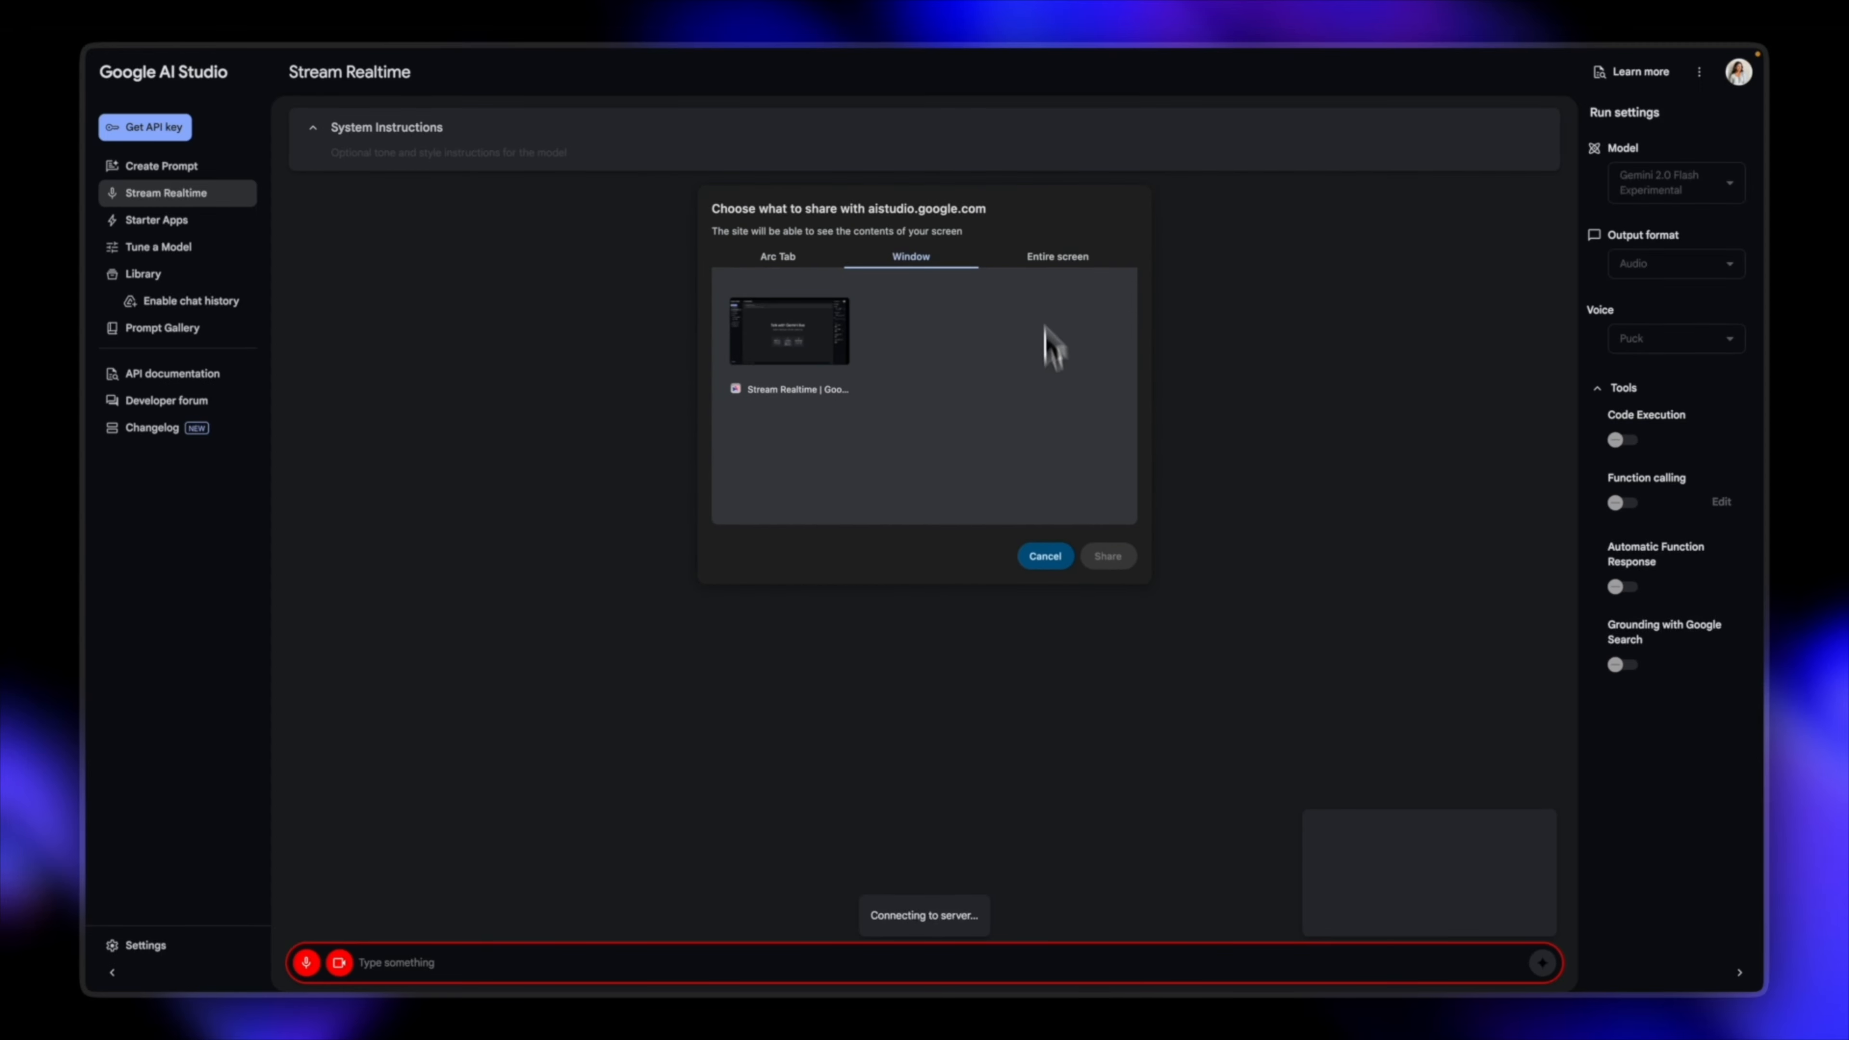
{"action": "left_click", "coordinate": [1060, 257]}
{"action": "left_click", "coordinate": [1105, 557]}
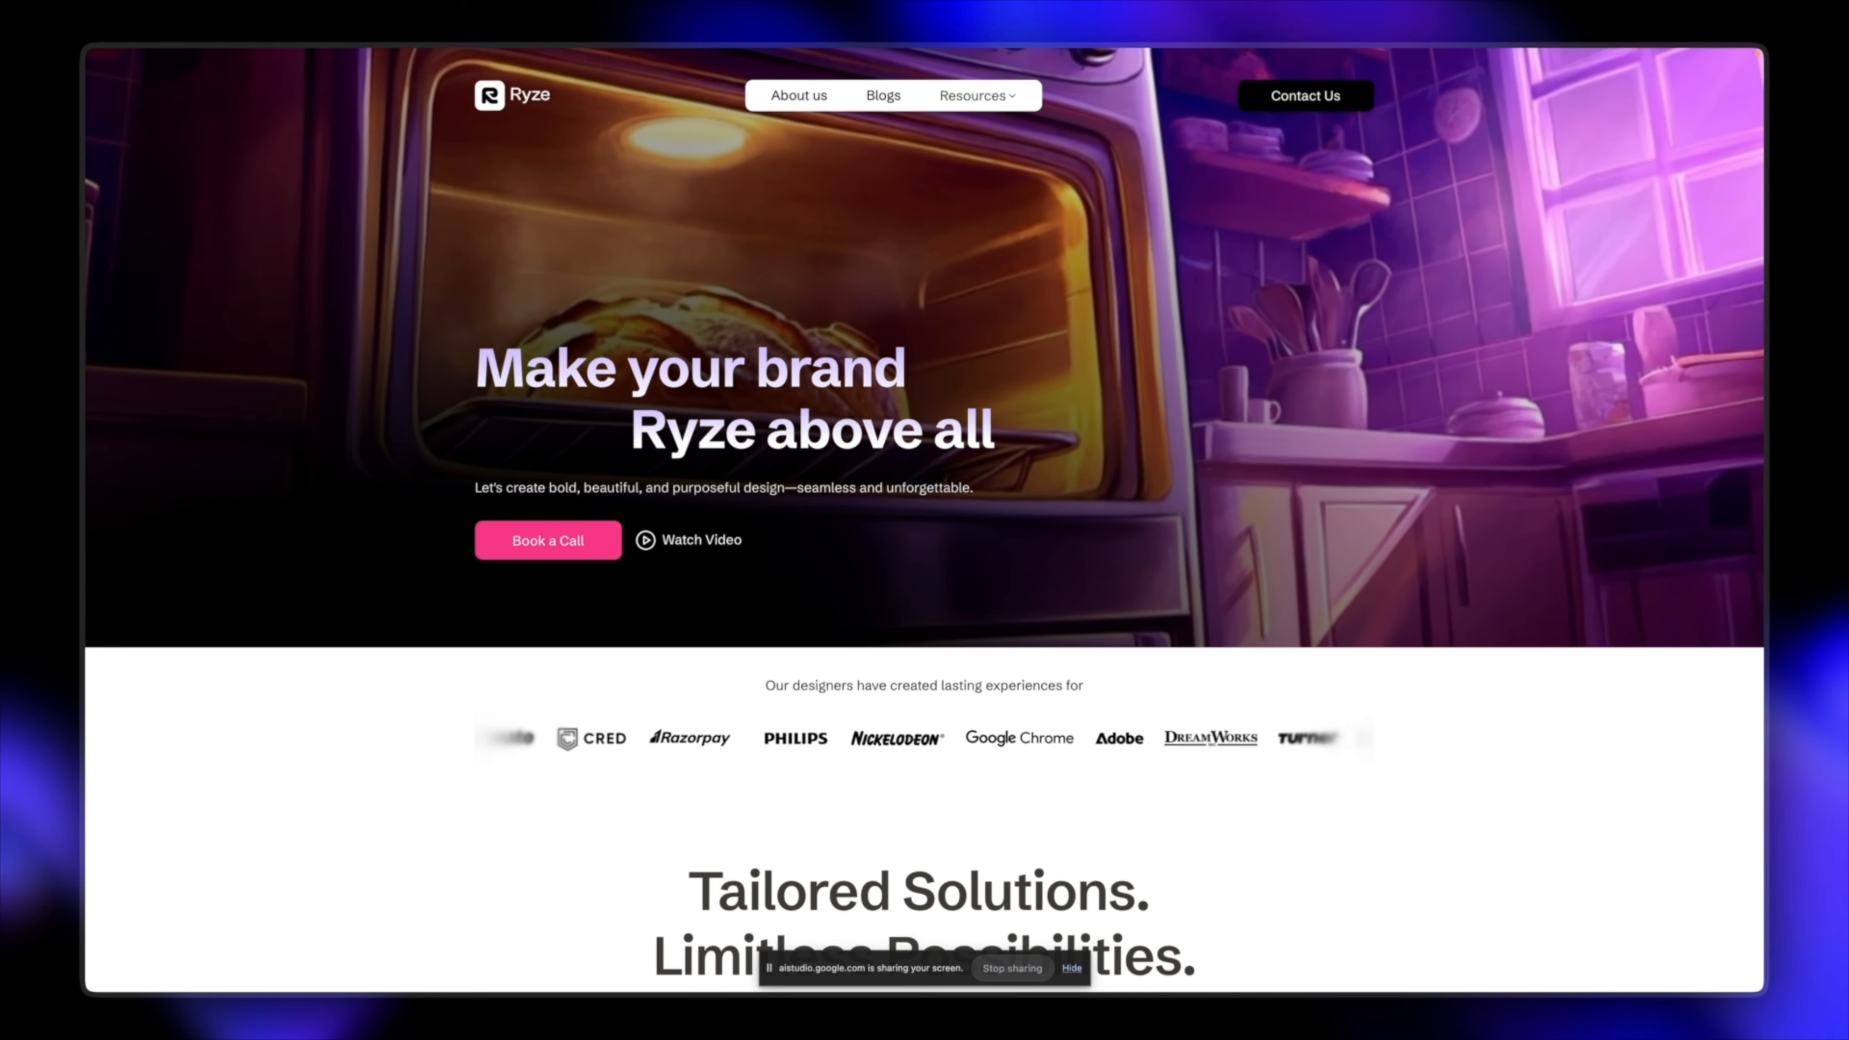
Step: Look through the Ryze homepage from the hero down to the services, featured work and Process sections
{"action": "scroll", "coordinate": [925, 517], "scroll_direction": "down", "scroll_amount": 3}
{"action": "scroll", "coordinate": [924, 520], "scroll_direction": "down", "scroll_amount": 15}
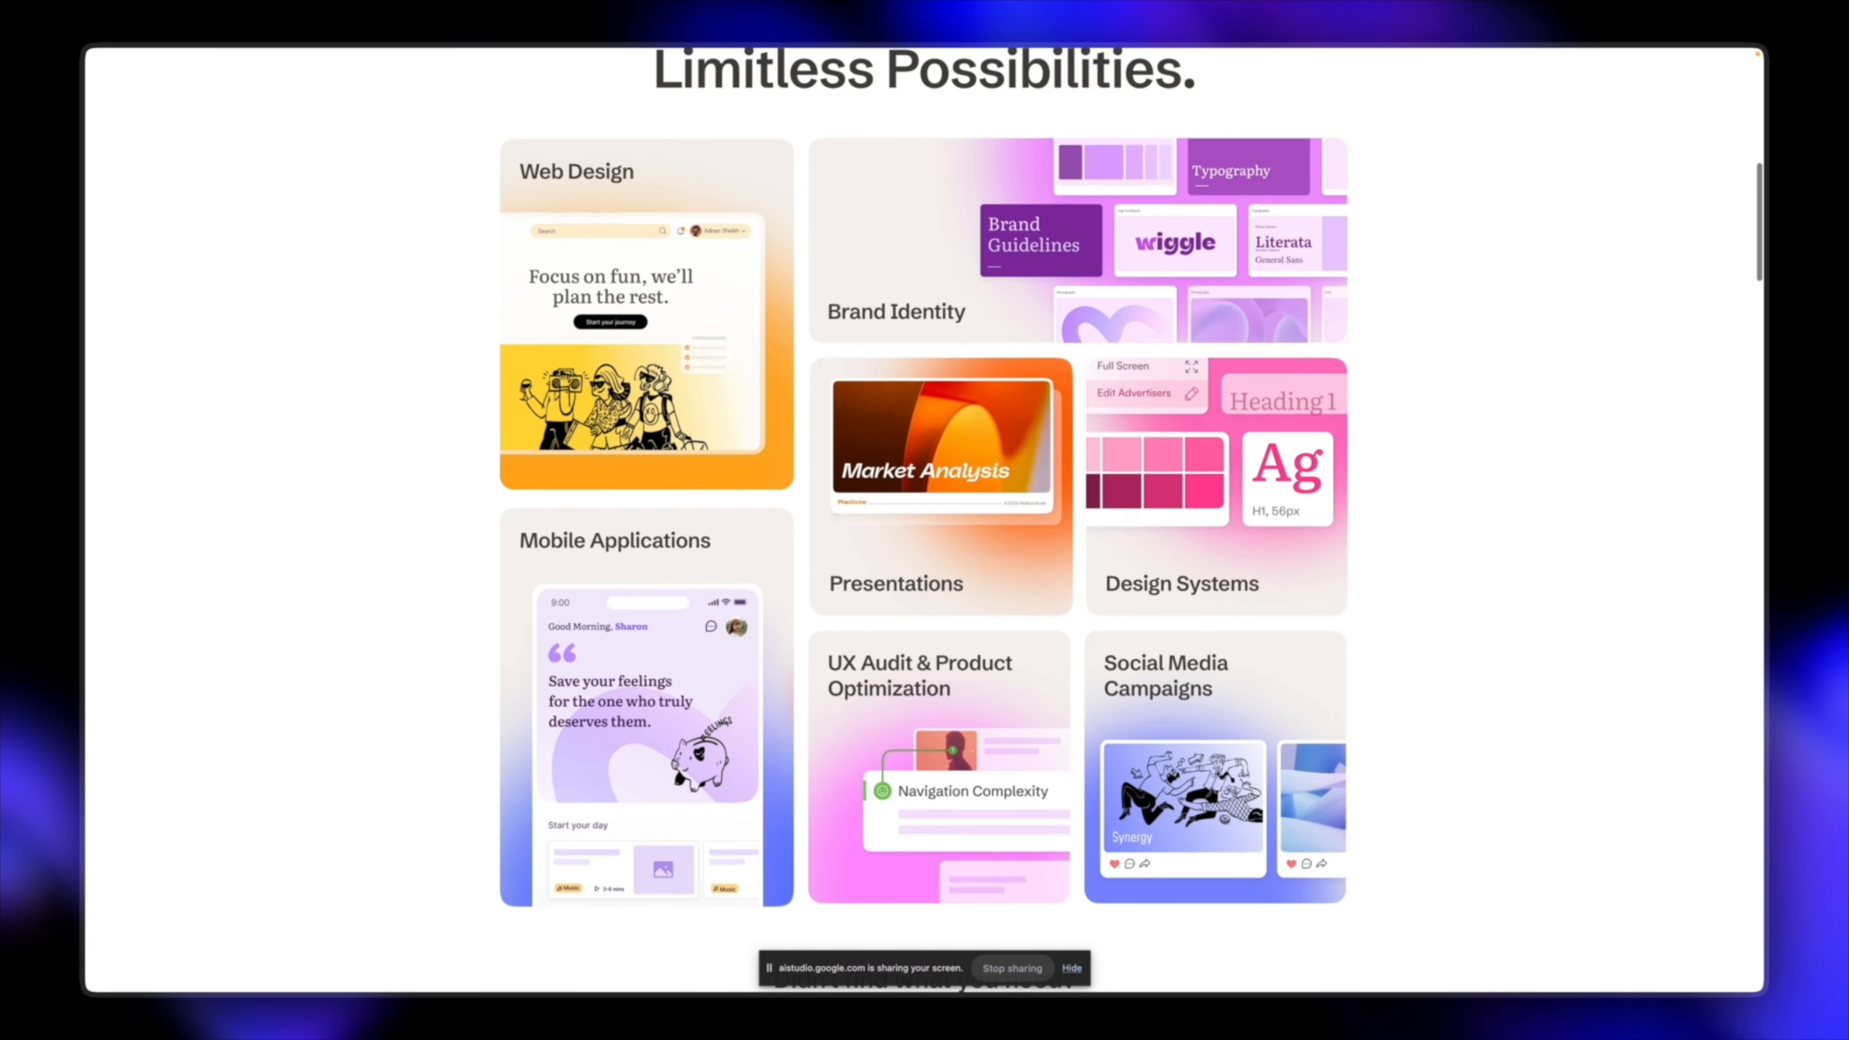
{"action": "scroll", "coordinate": [924, 520], "scroll_direction": "down", "scroll_amount": 7}
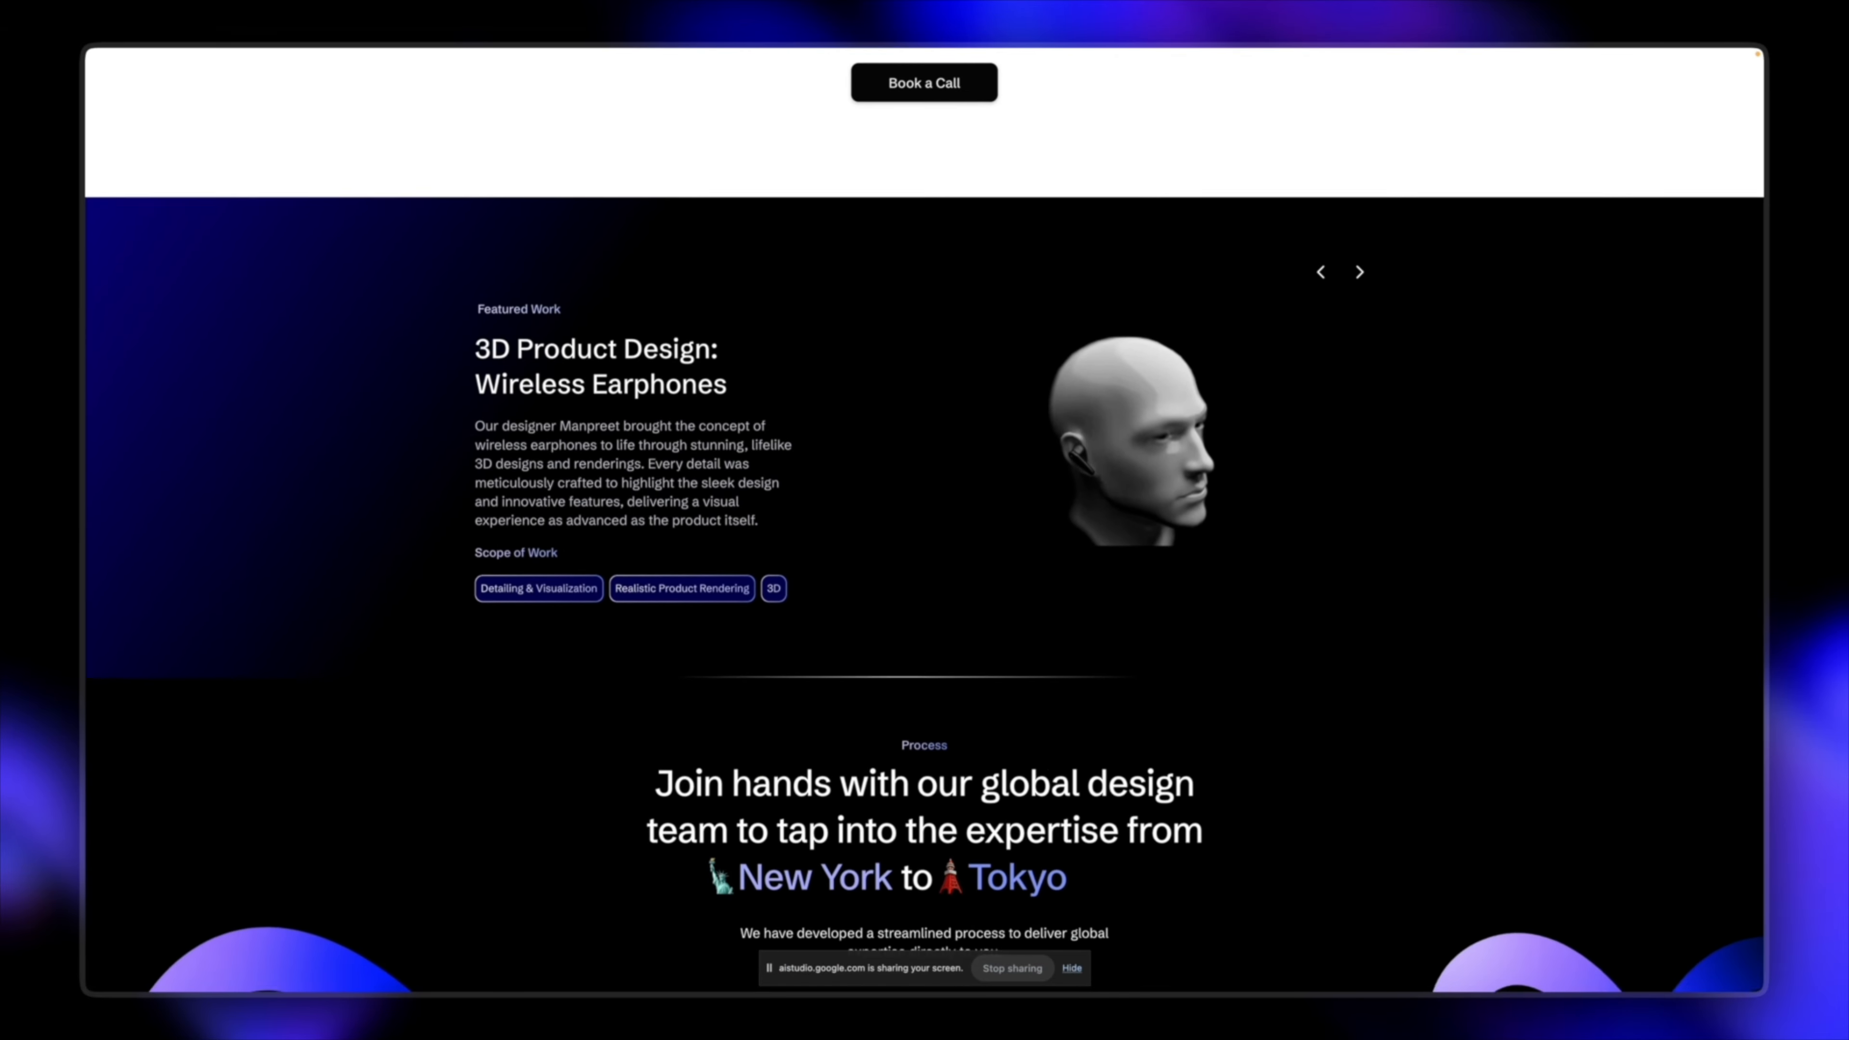
{"action": "scroll", "coordinate": [918, 729], "scroll_direction": "down", "scroll_amount": 1}
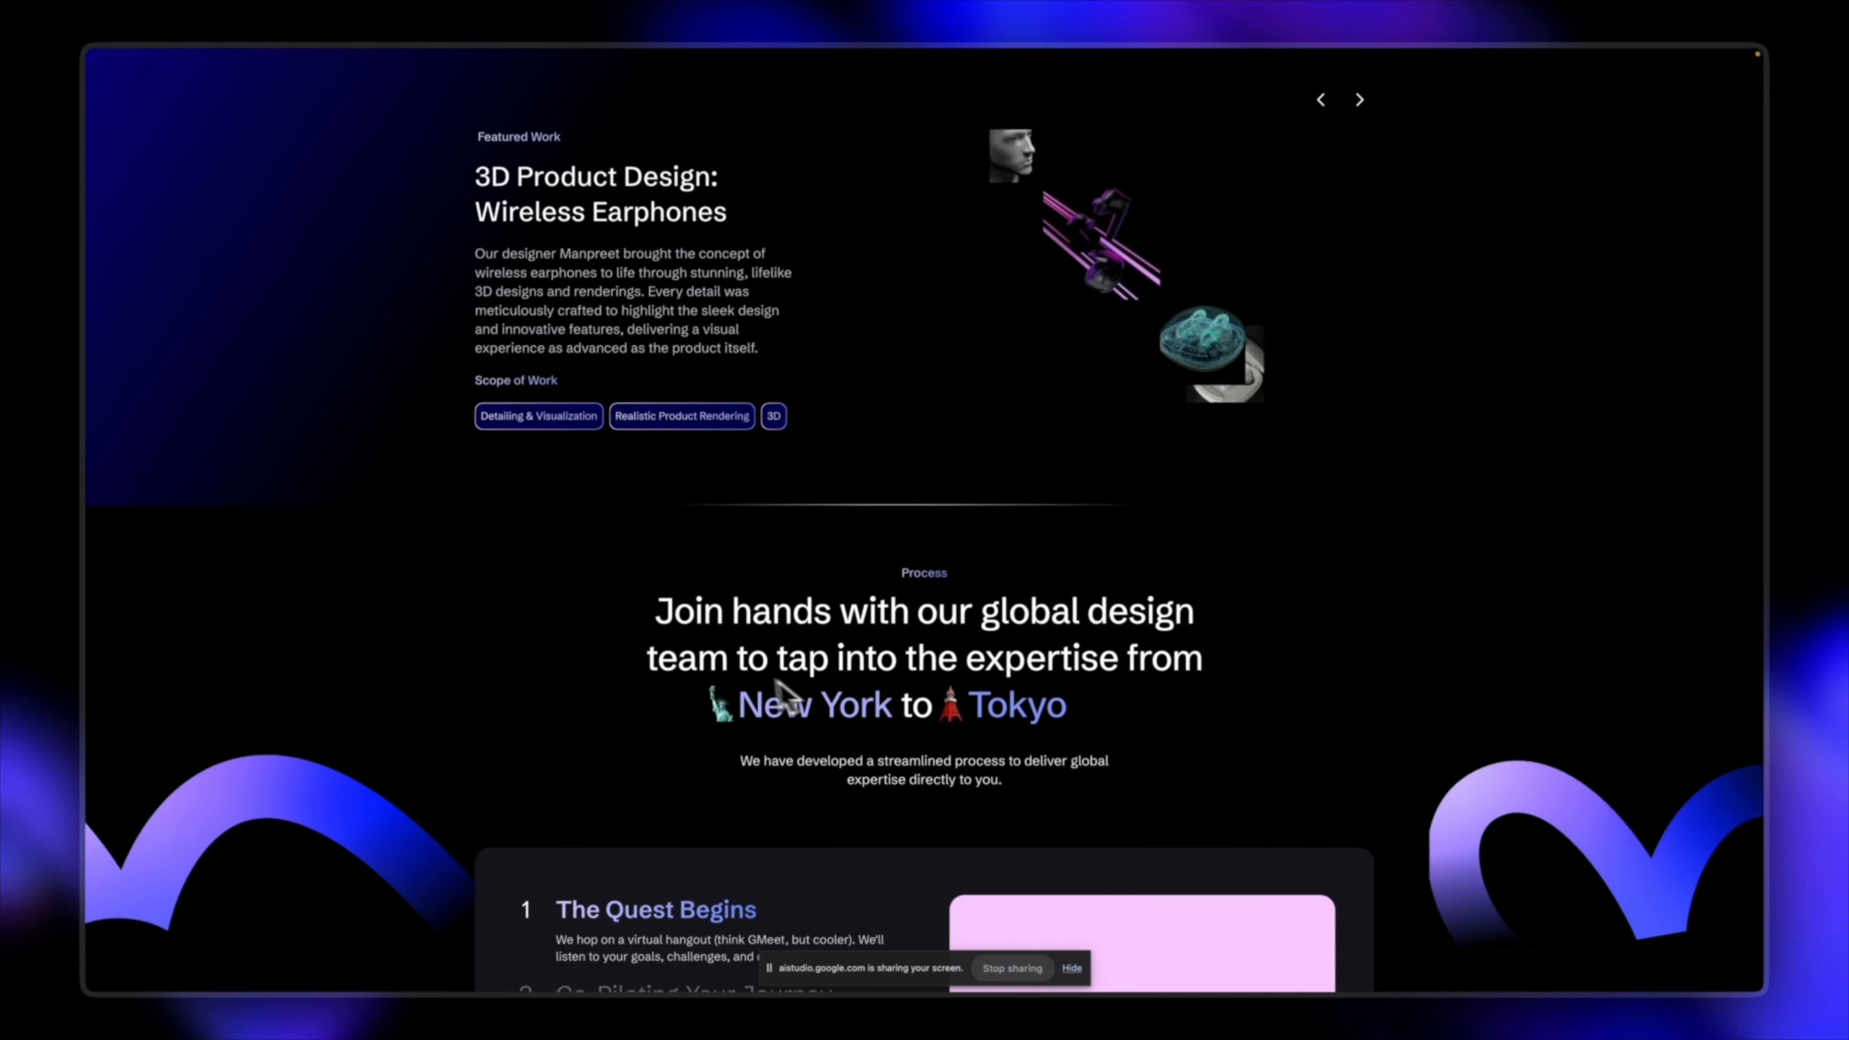